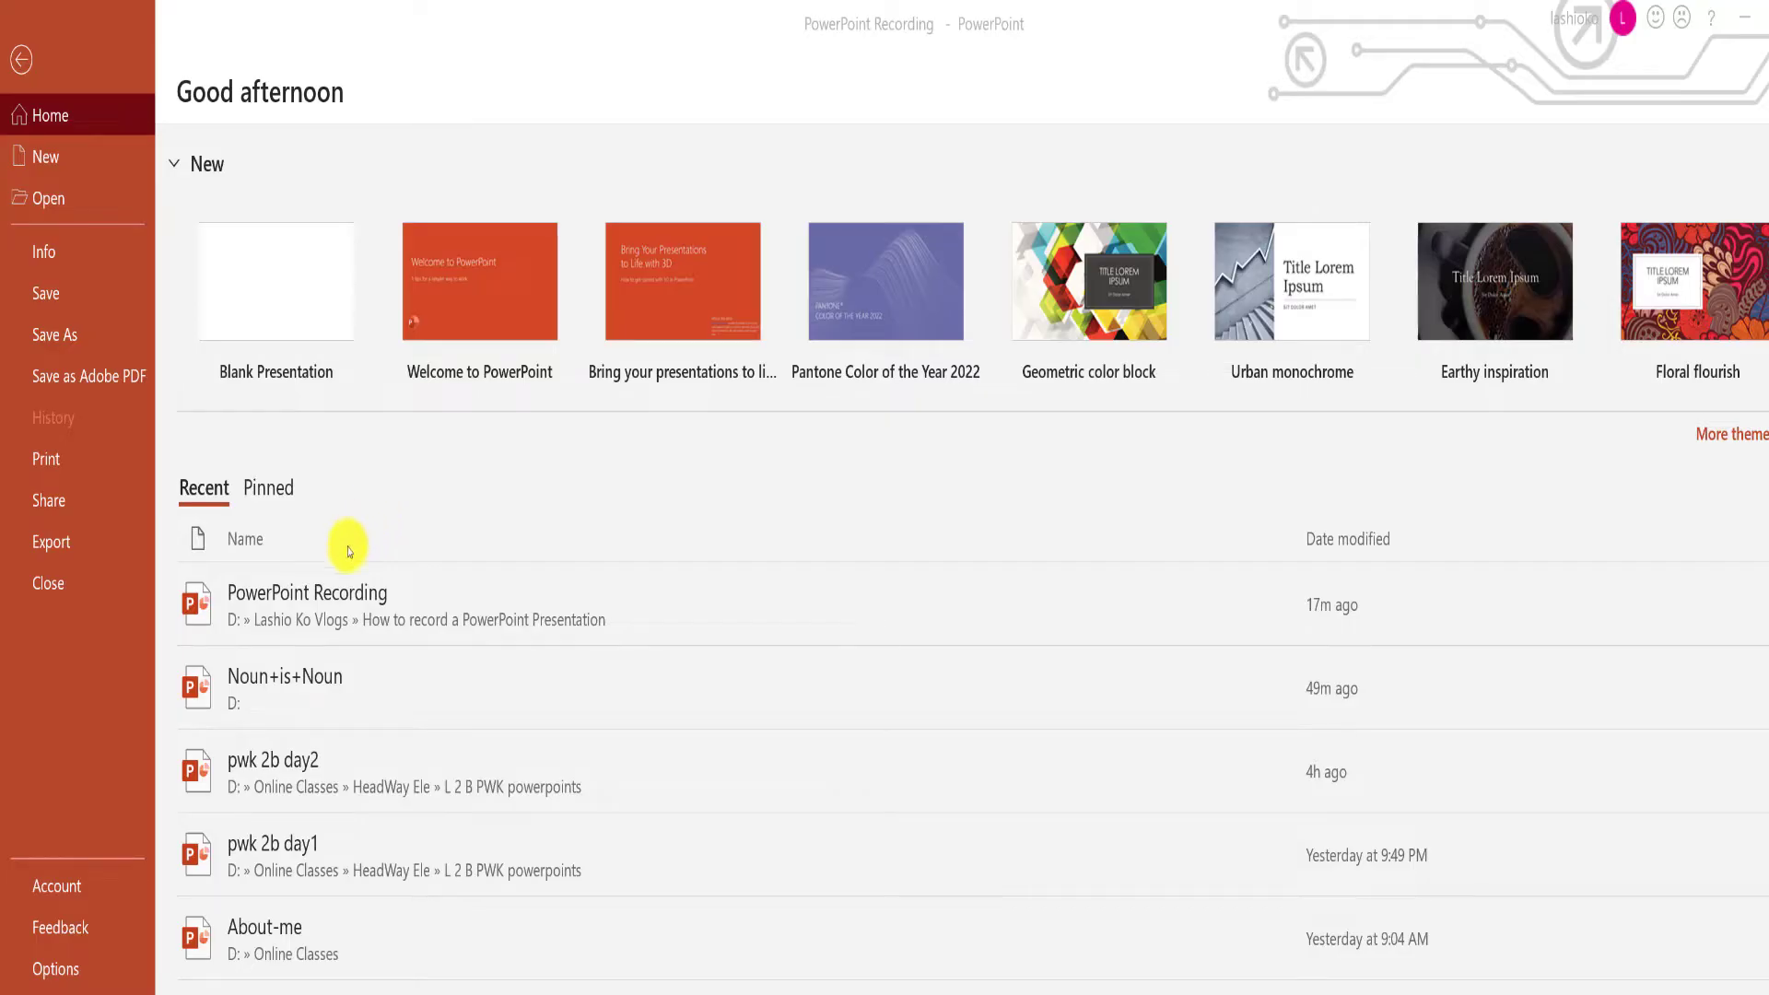
Open the PowerPoint Recording file, browse its slides, and show the Record Slide Show choices on the title slide.
left_click(302, 616)
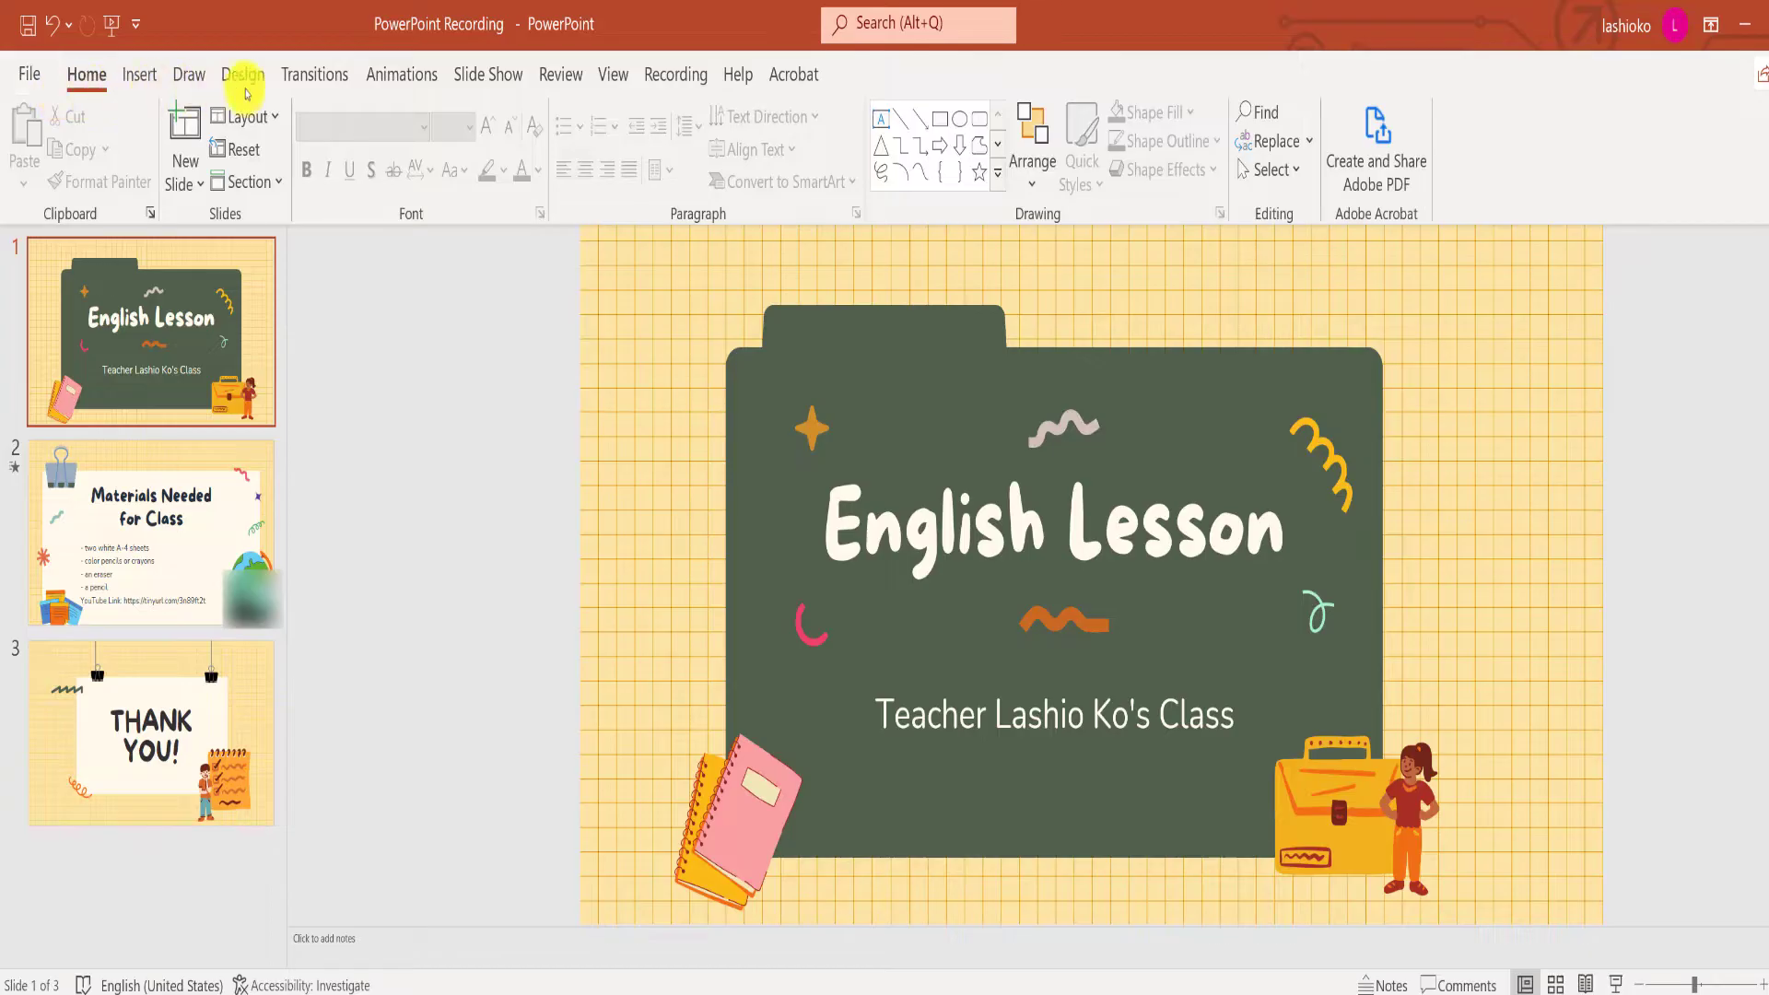
left_click(490, 79)
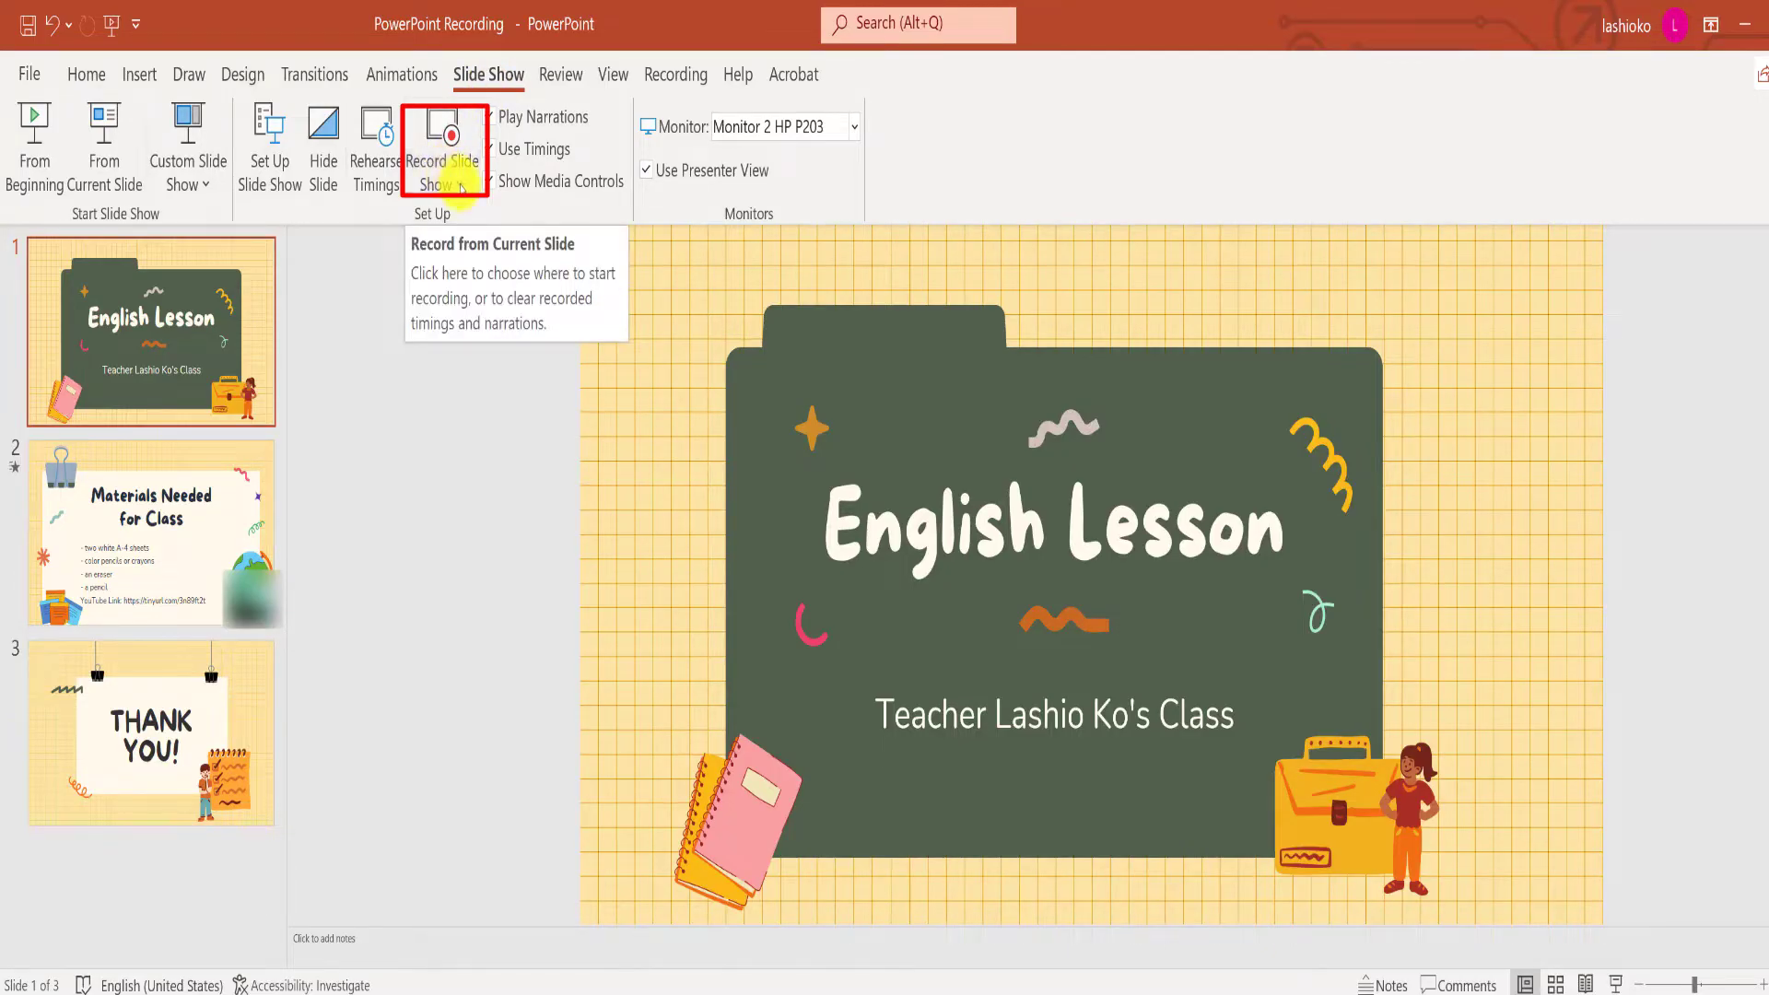
left_click(460, 186)
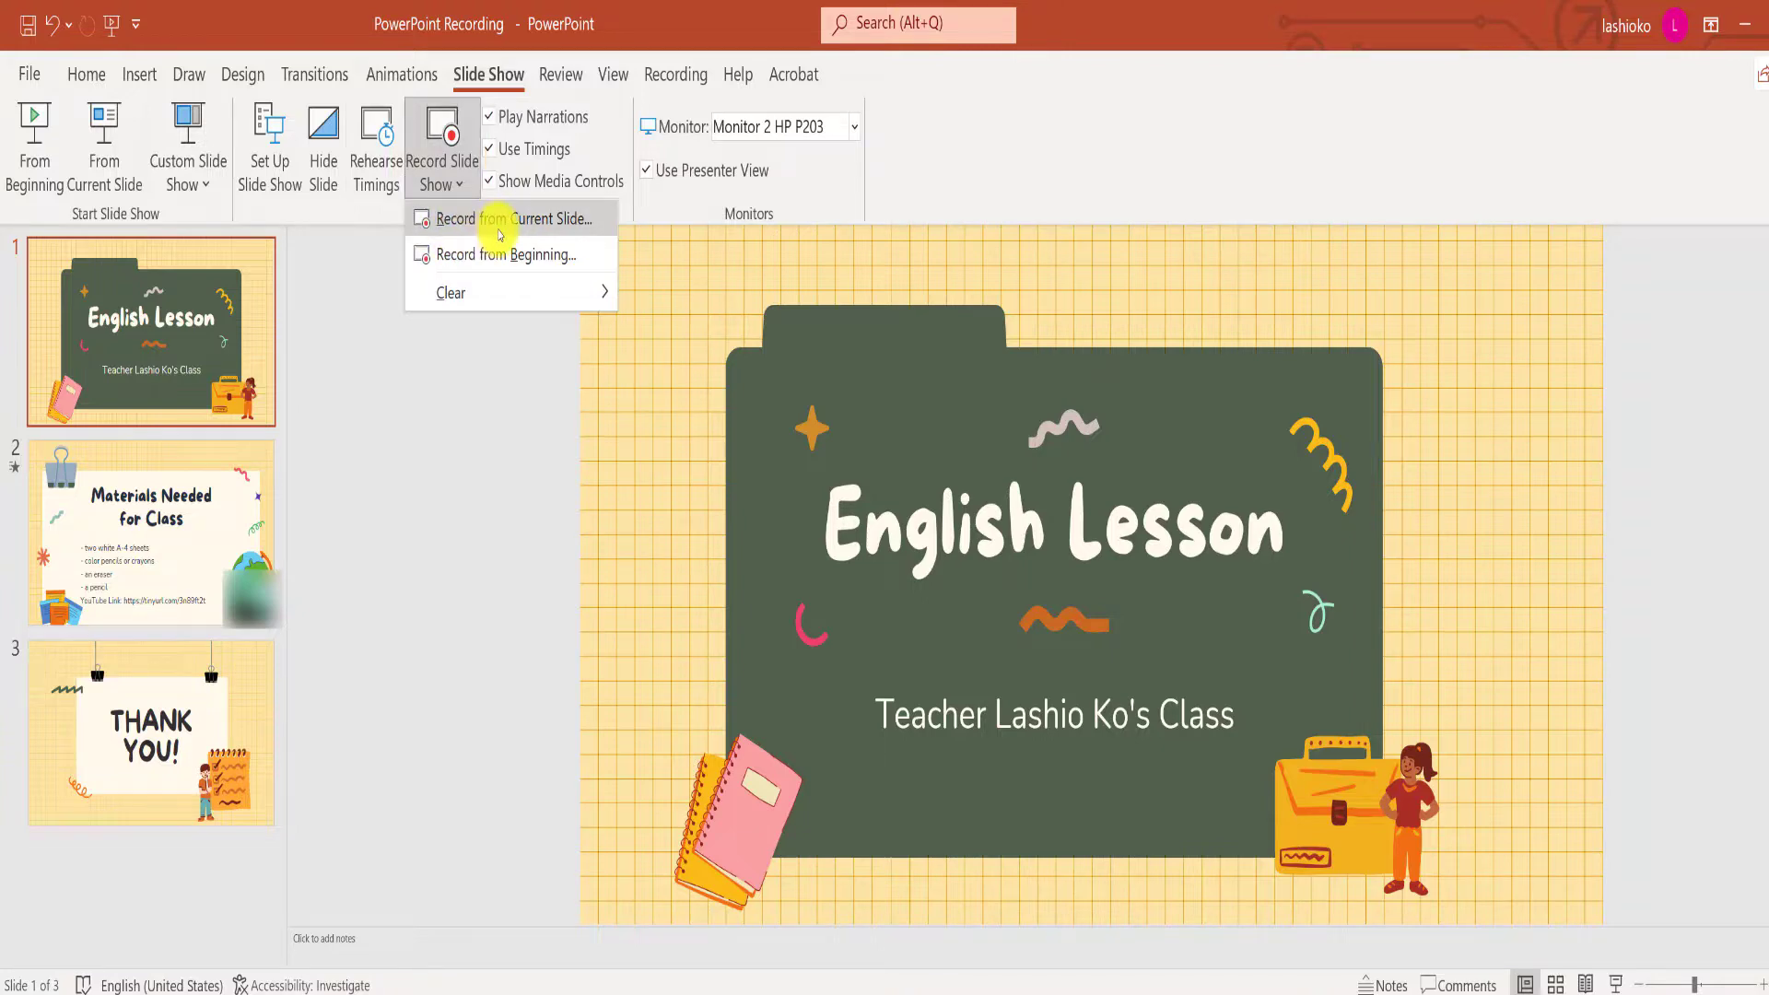
left_click(151, 532)
left_click(162, 740)
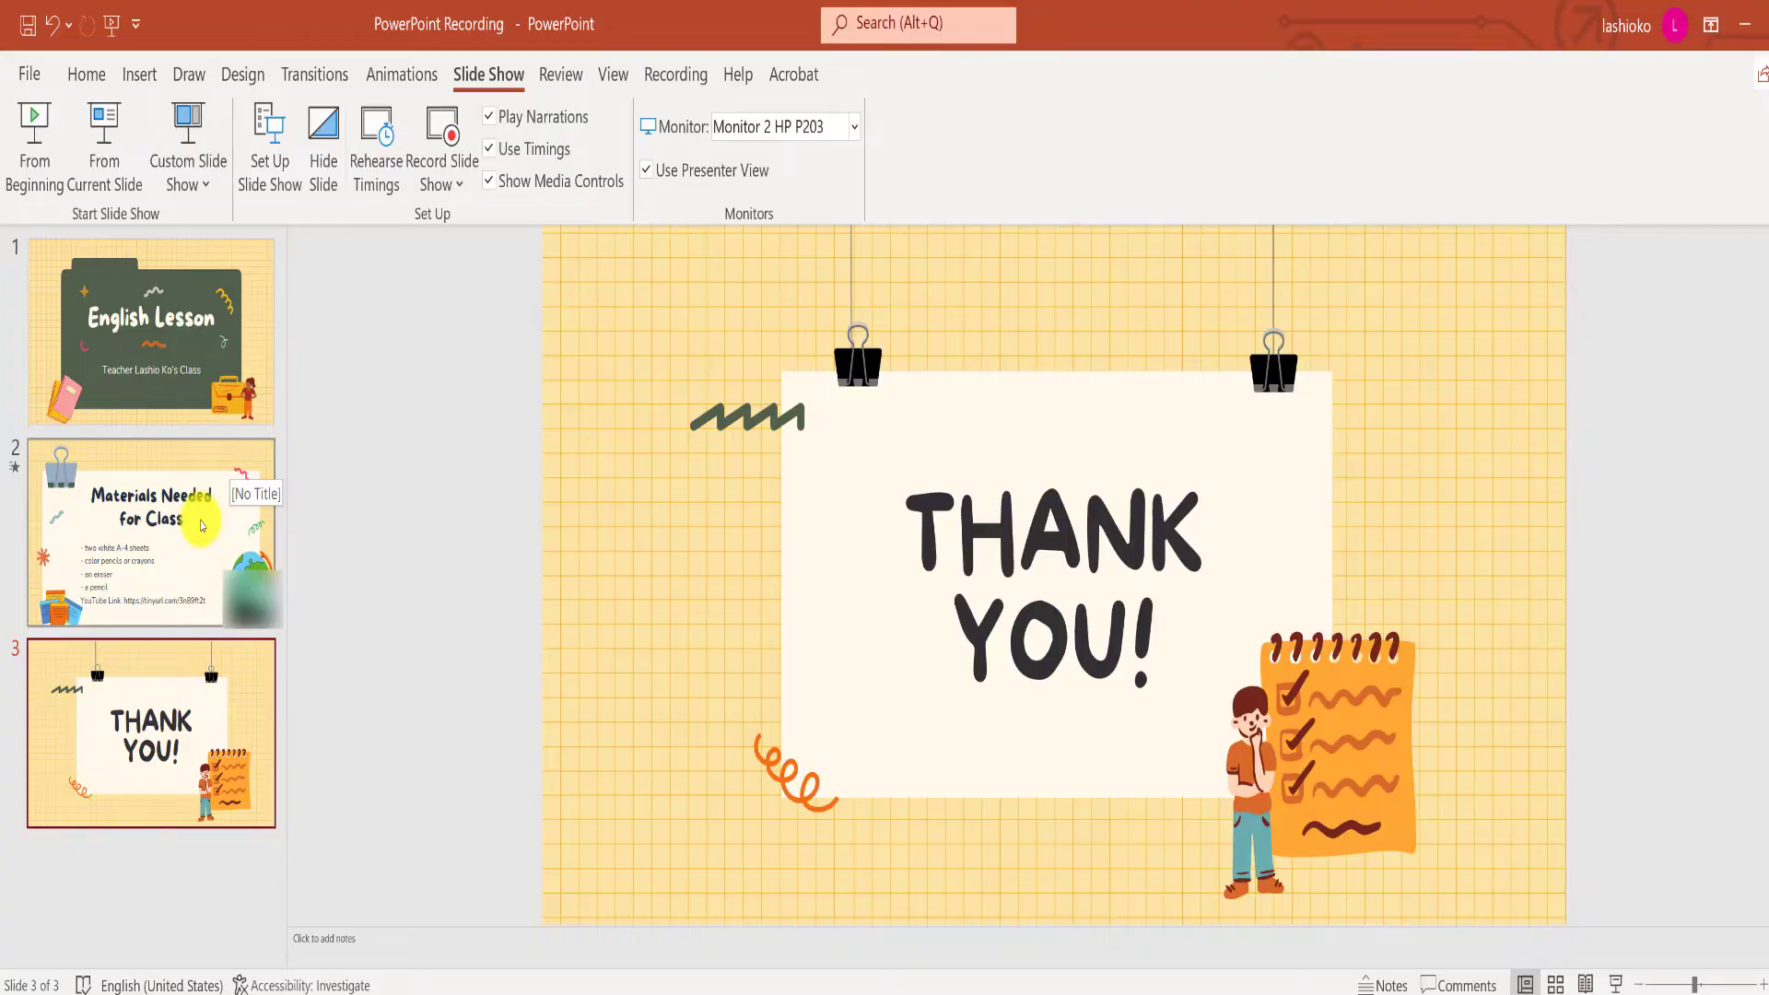
left_click(442, 177)
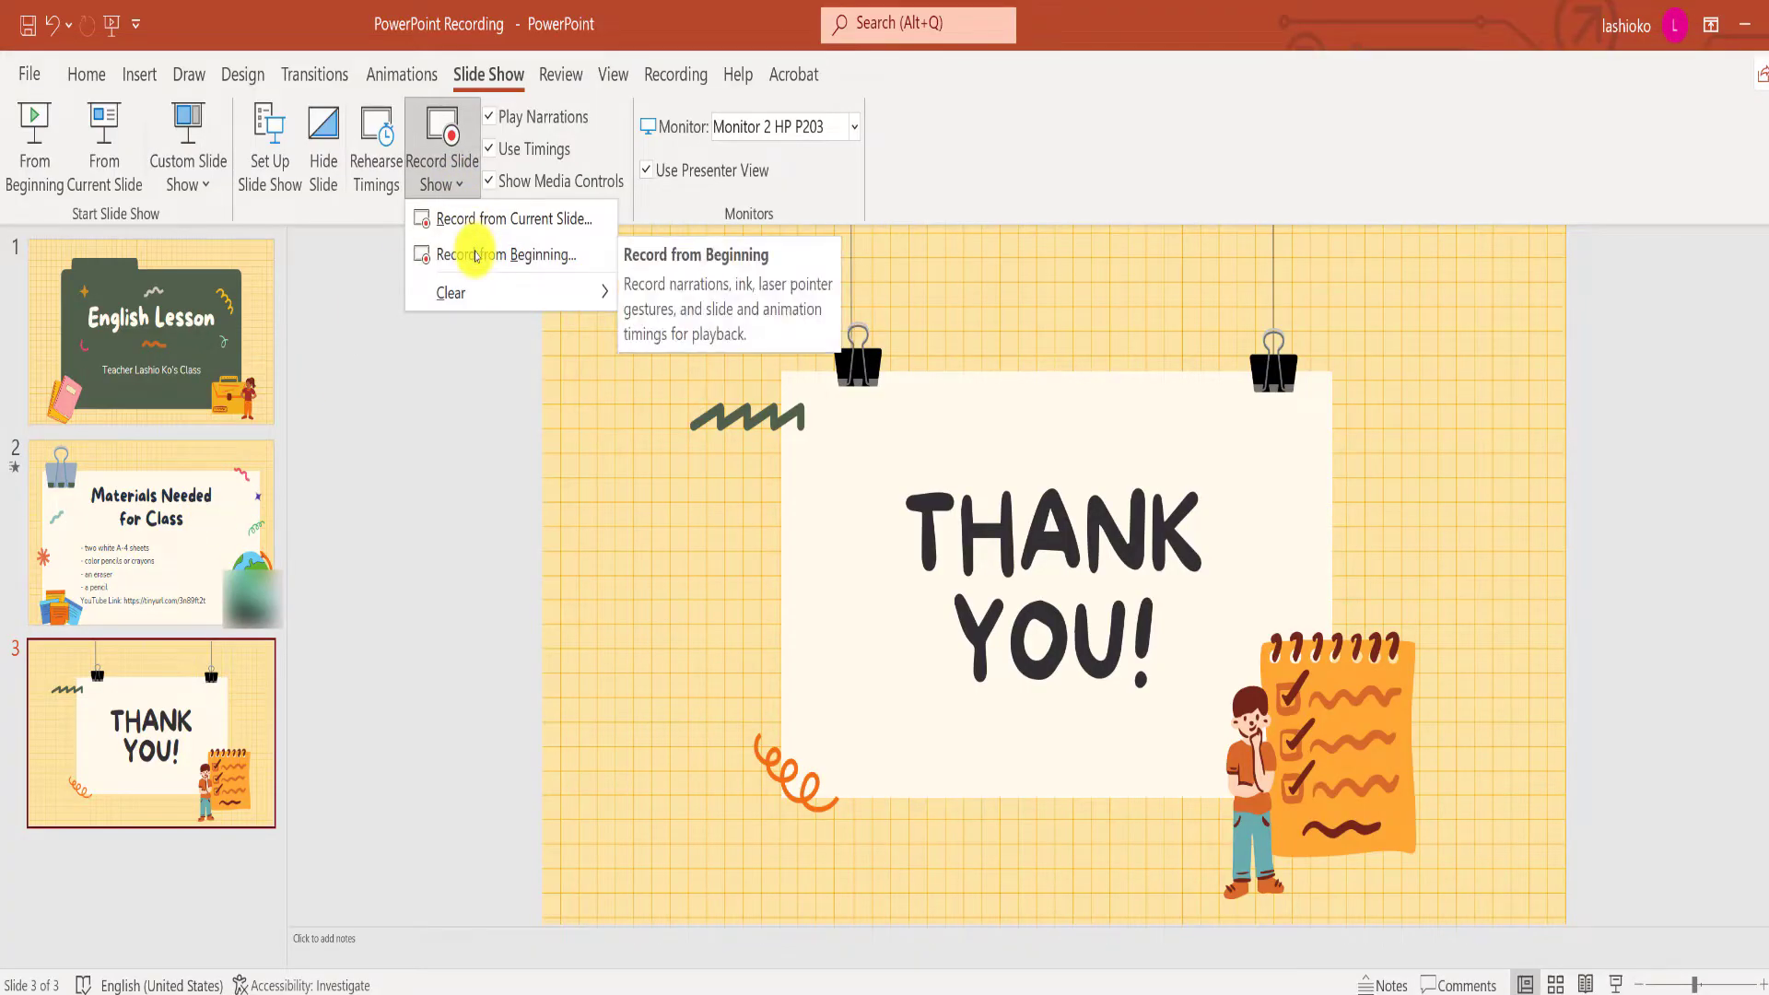
left_click(173, 359)
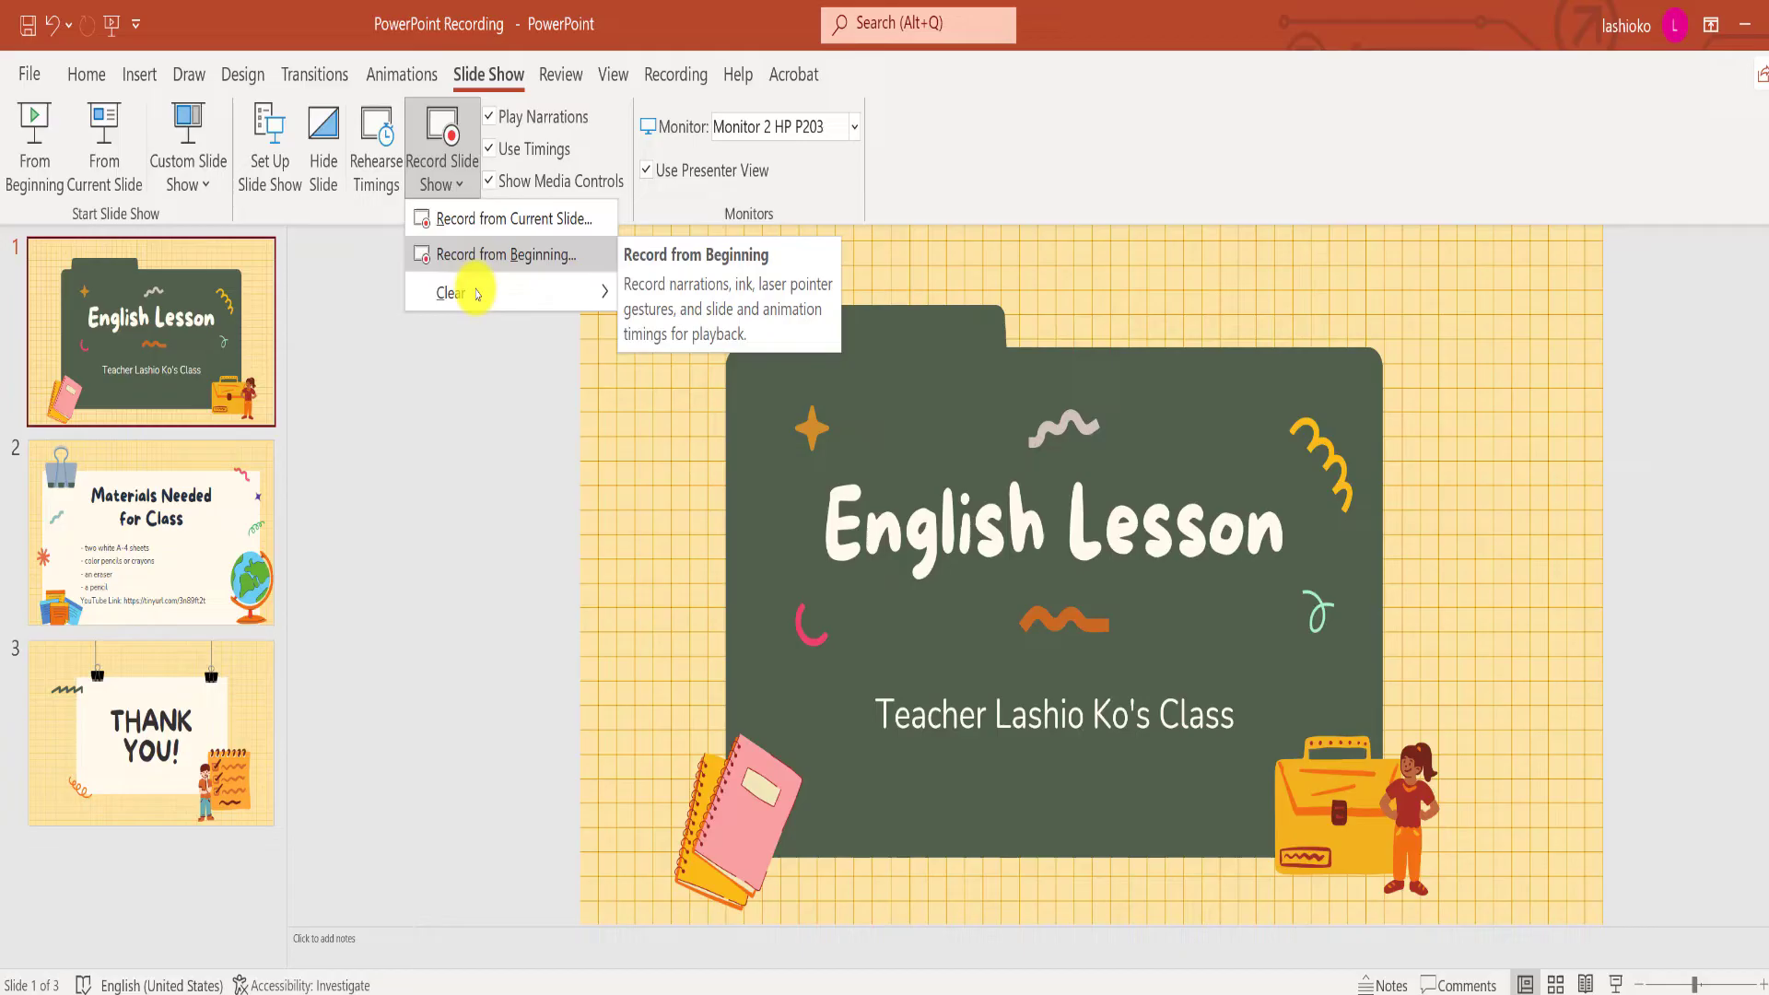
Start Record from Beginning on the English Lesson slide and expand the Notes panel.
key("Return")
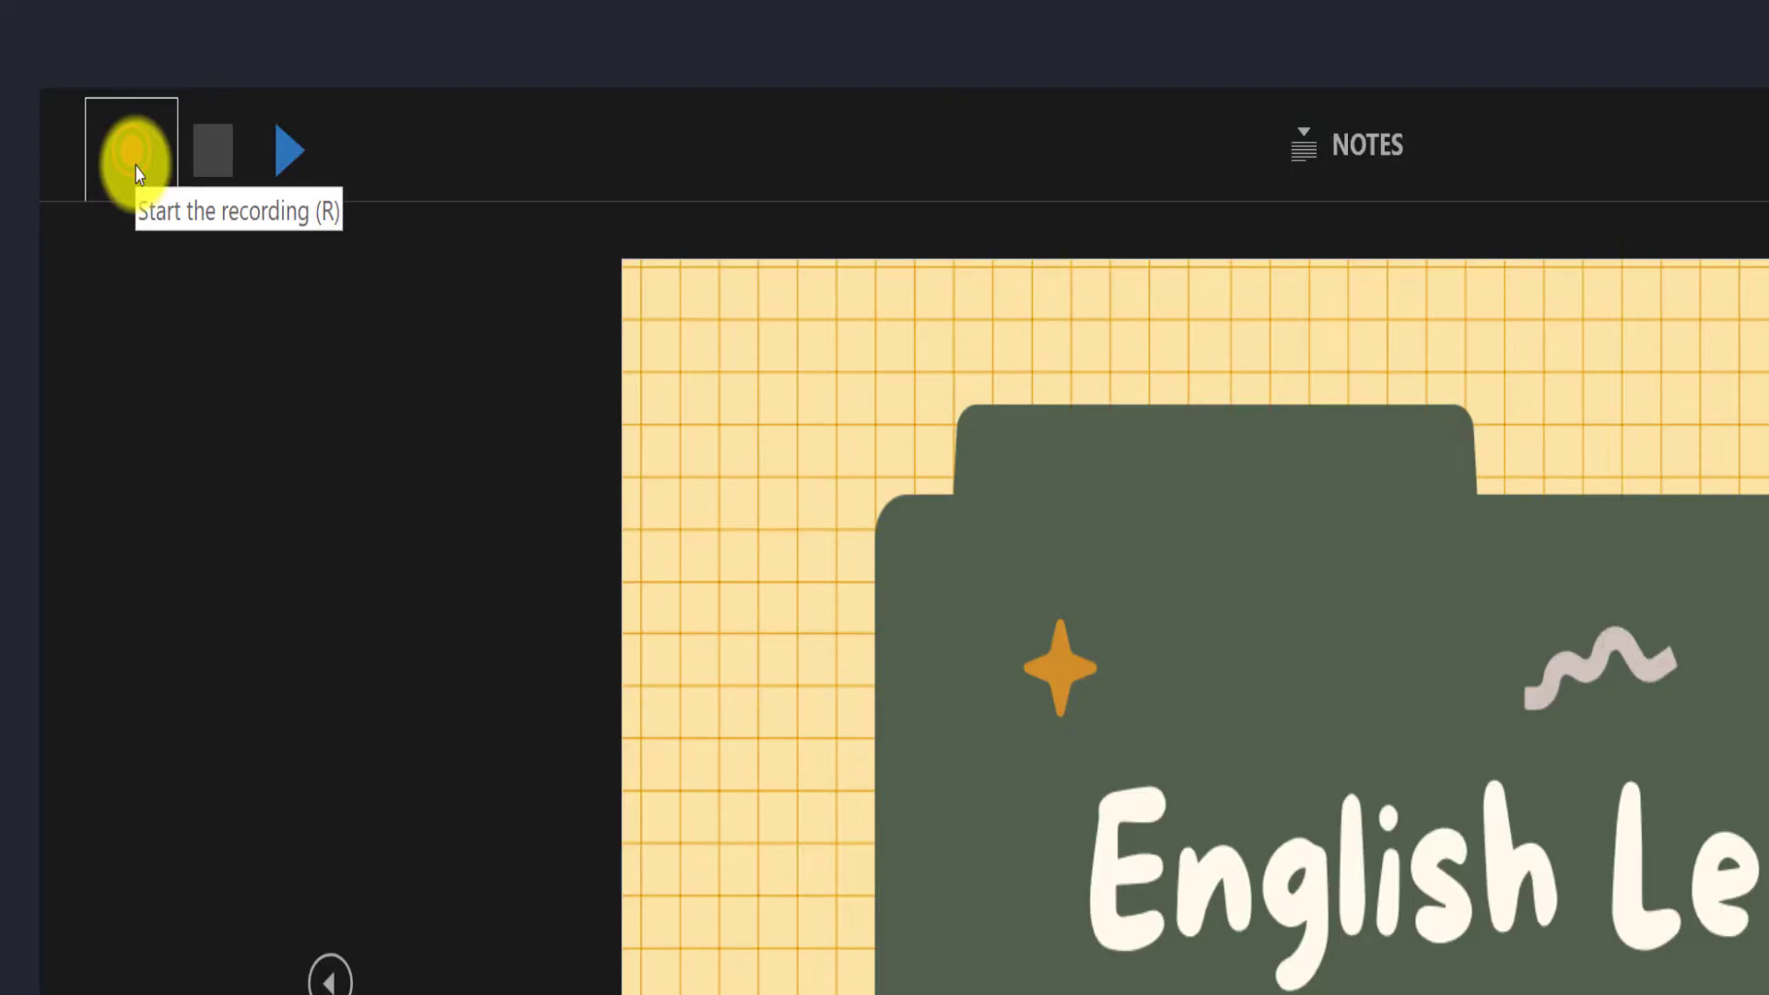
left_click(136, 168)
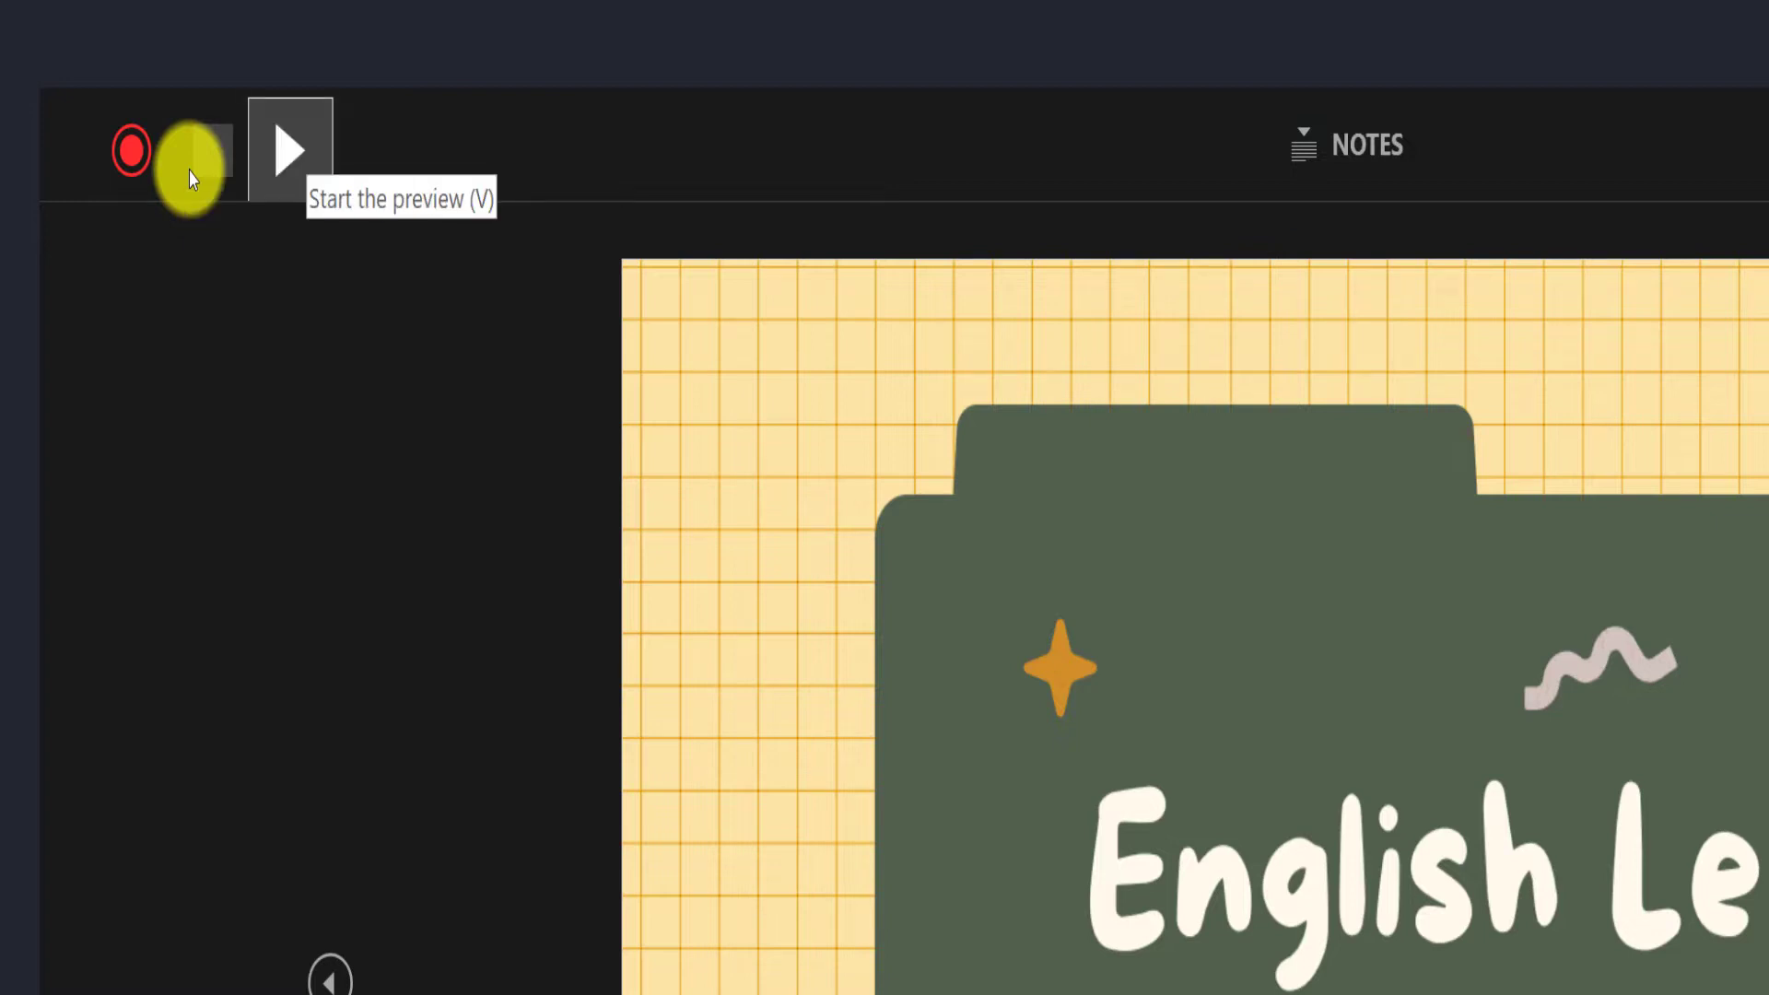
left_click(288, 163)
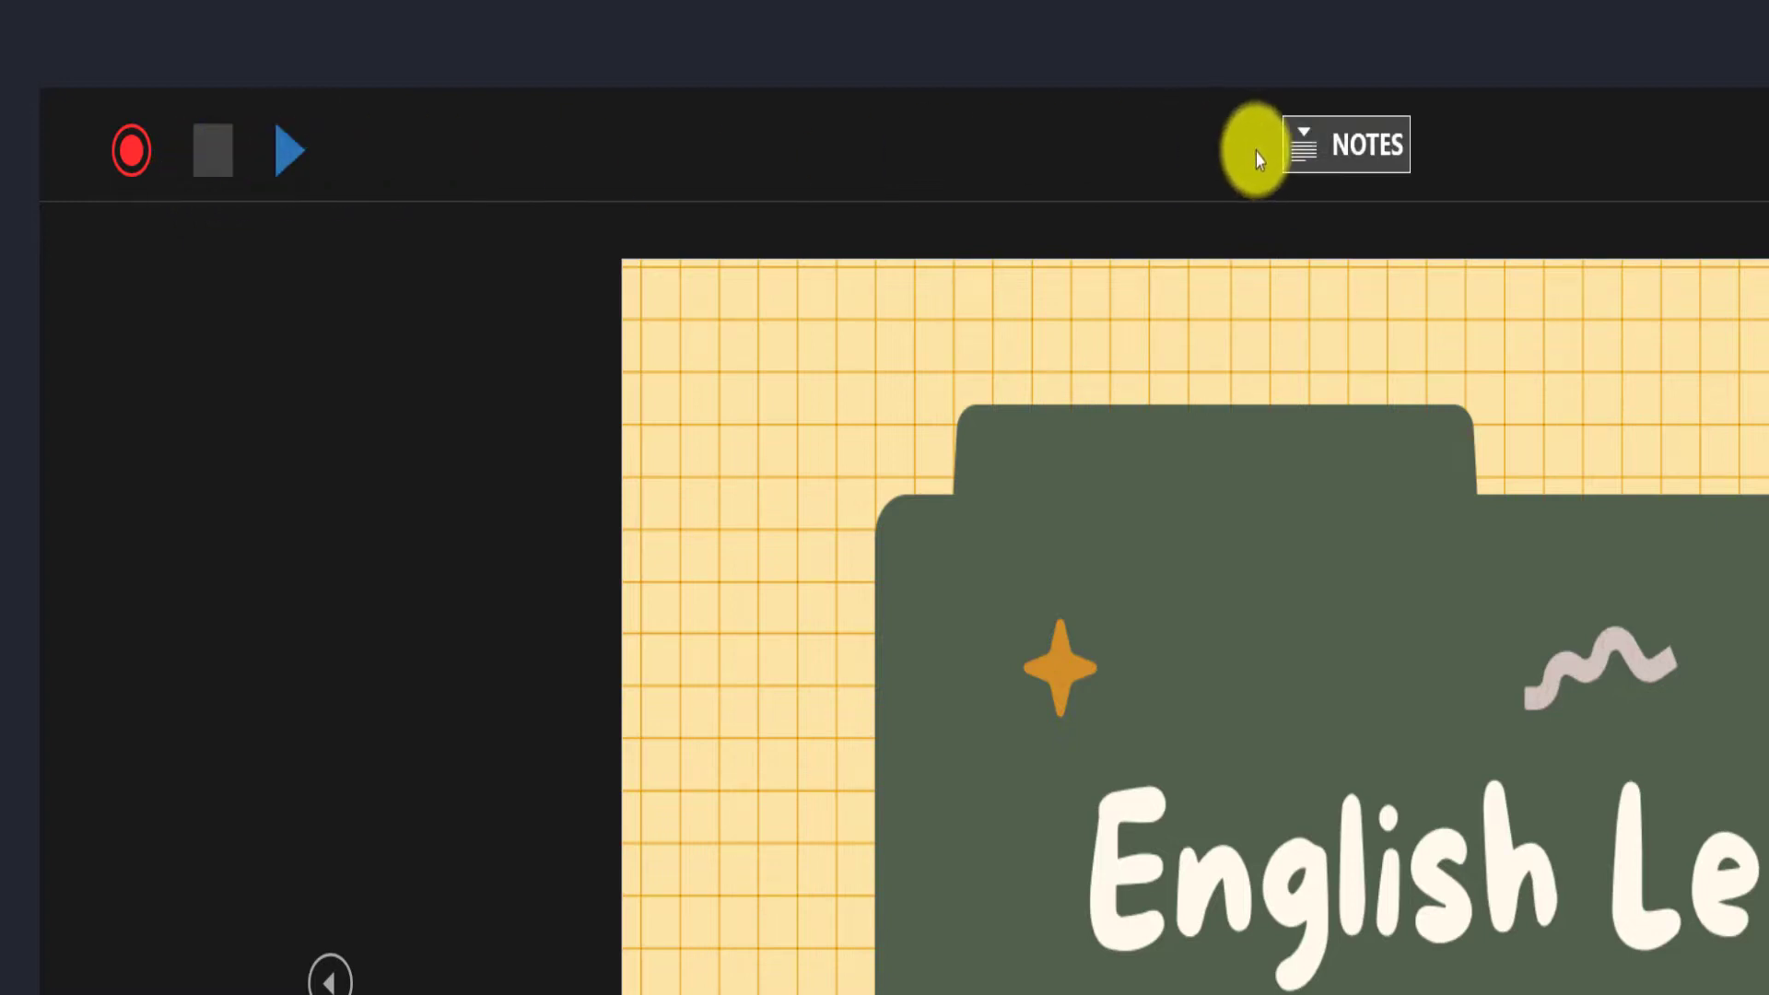
left_click(1319, 152)
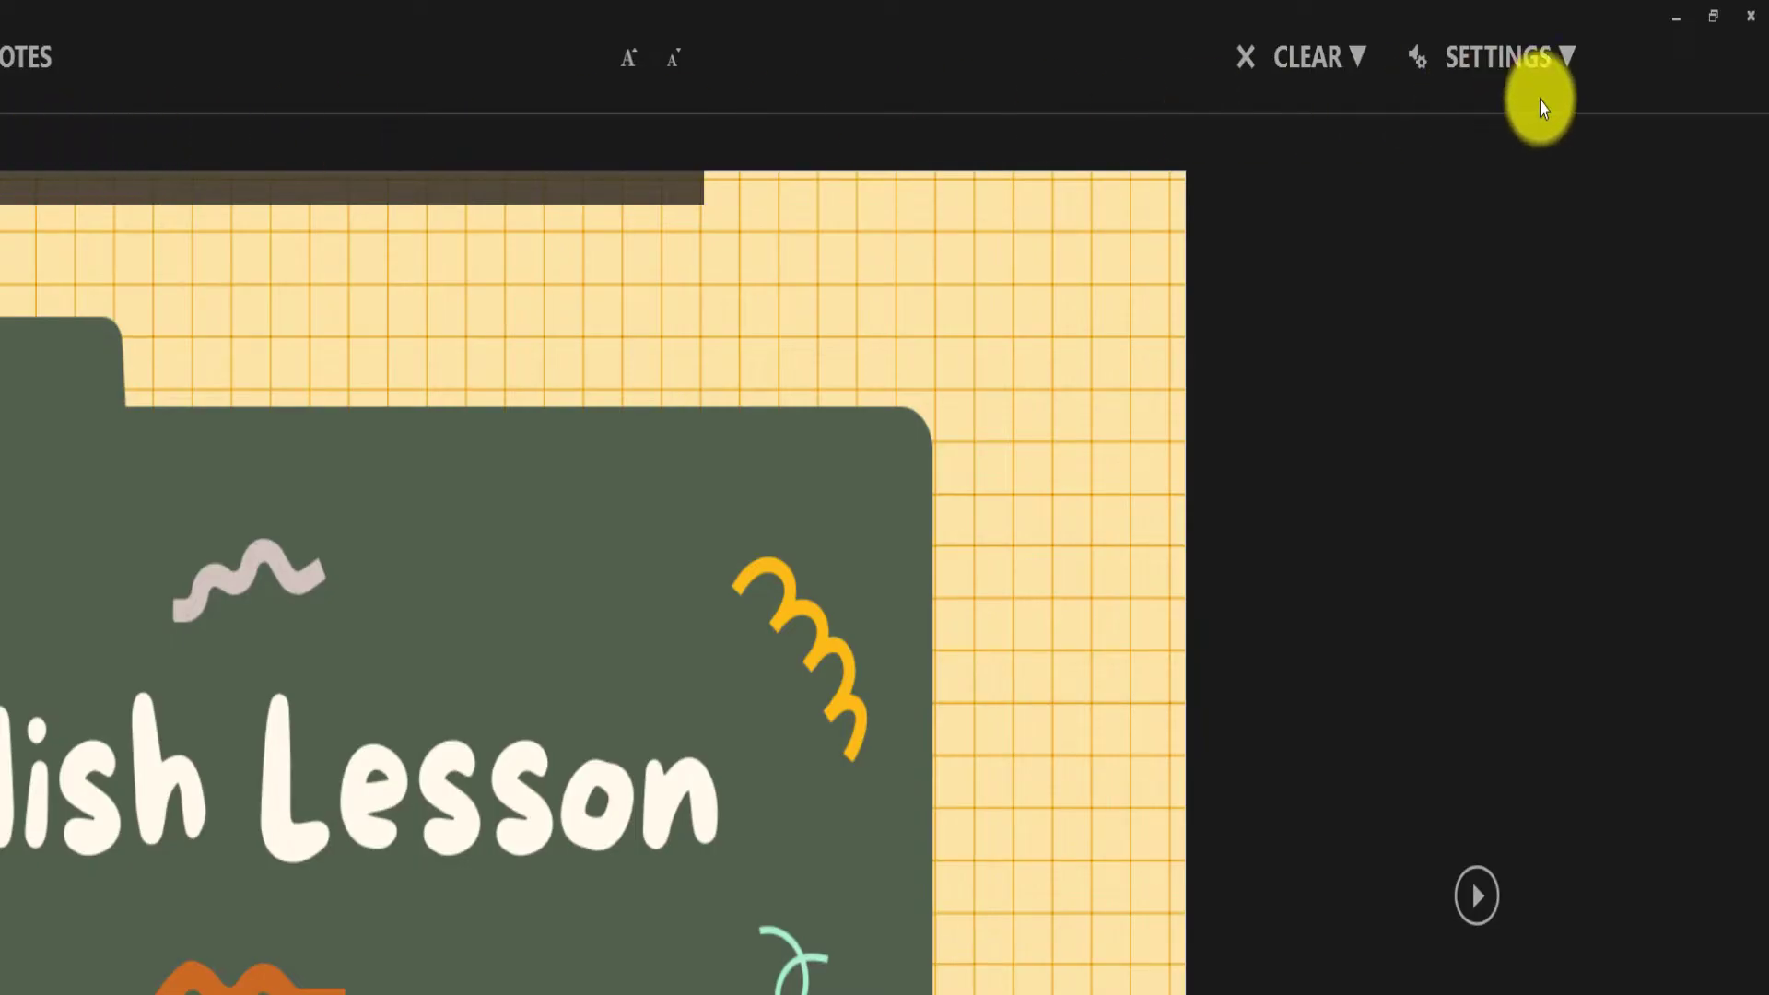
Confirm the ATR2500x-USB microphone and webcam in Settings, then hide the camera preview.
left_click(1556, 66)
mouse_move(1520, 173)
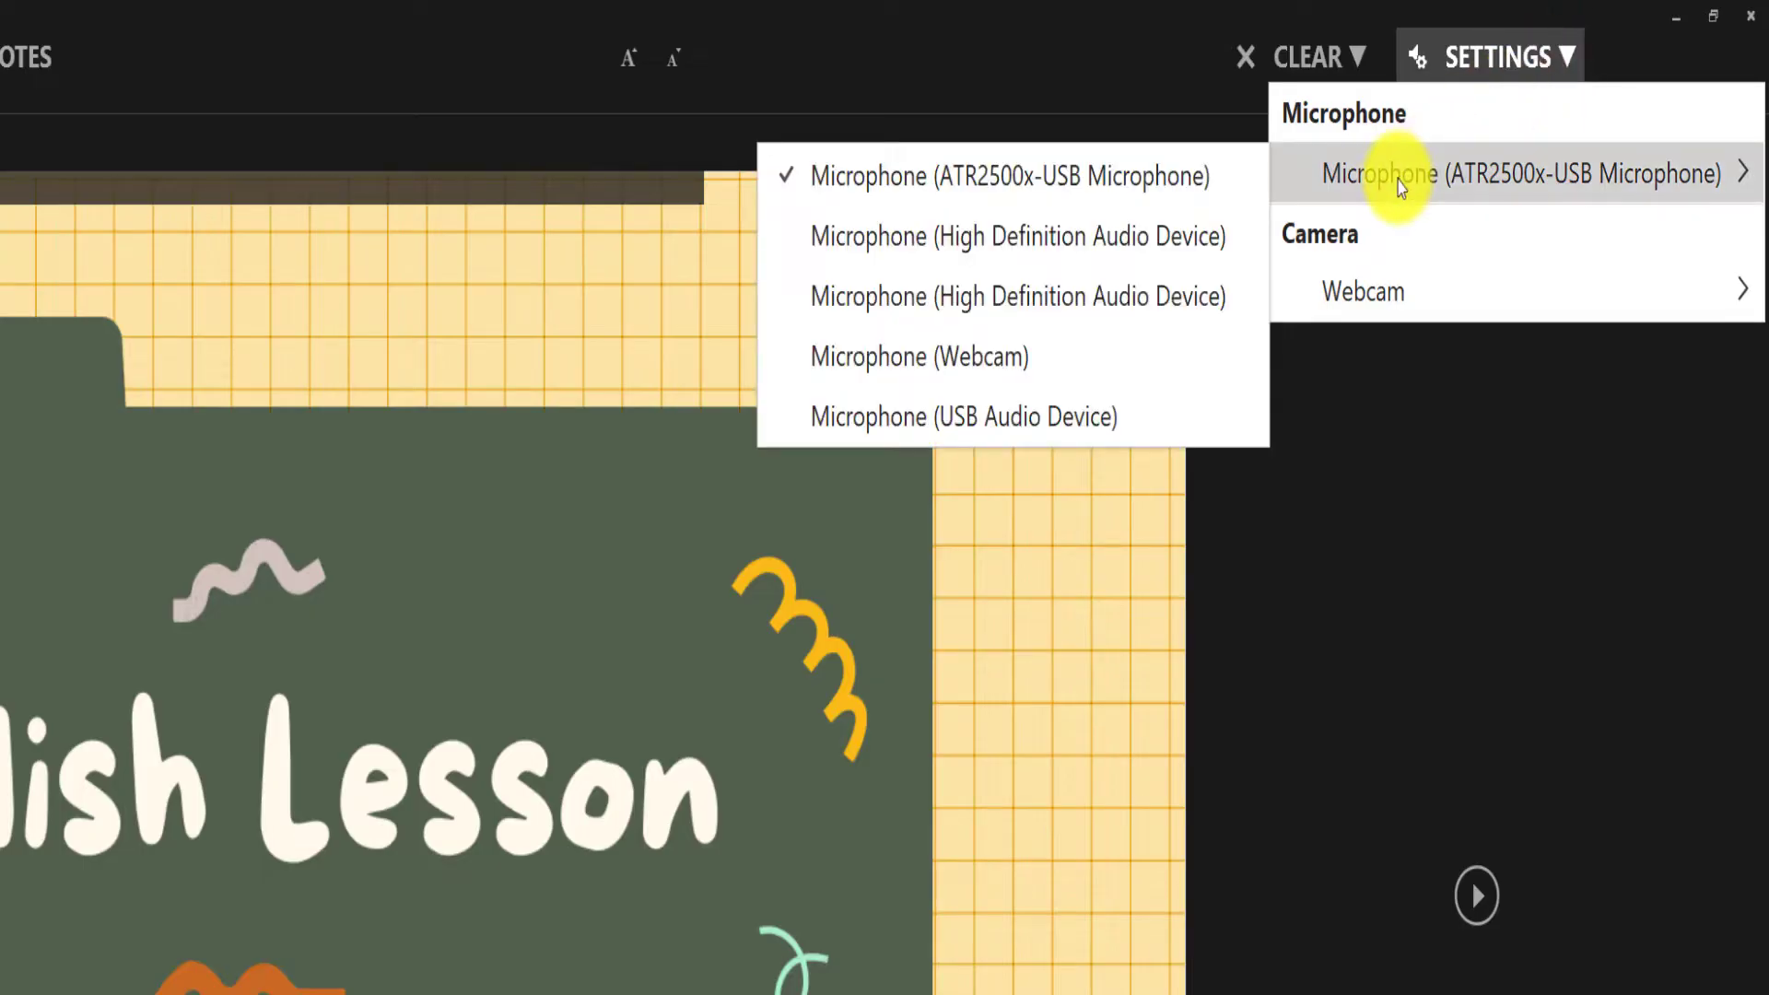
key("Down")
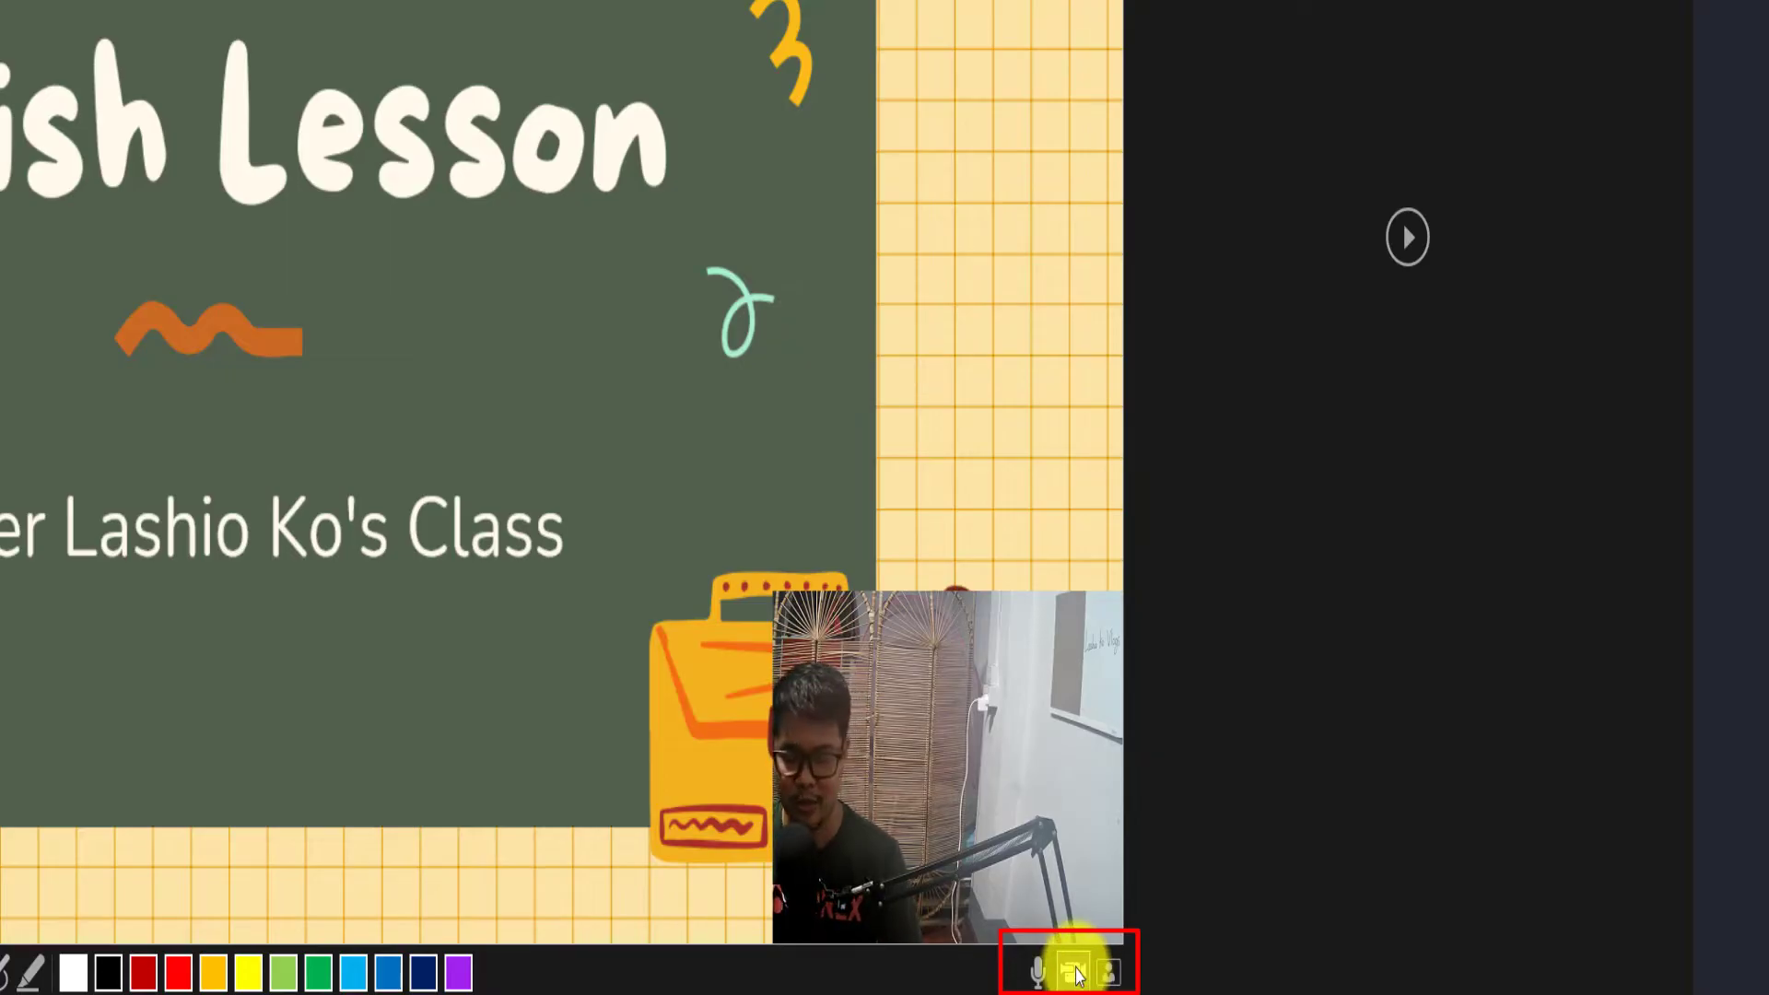
left_click(1072, 967)
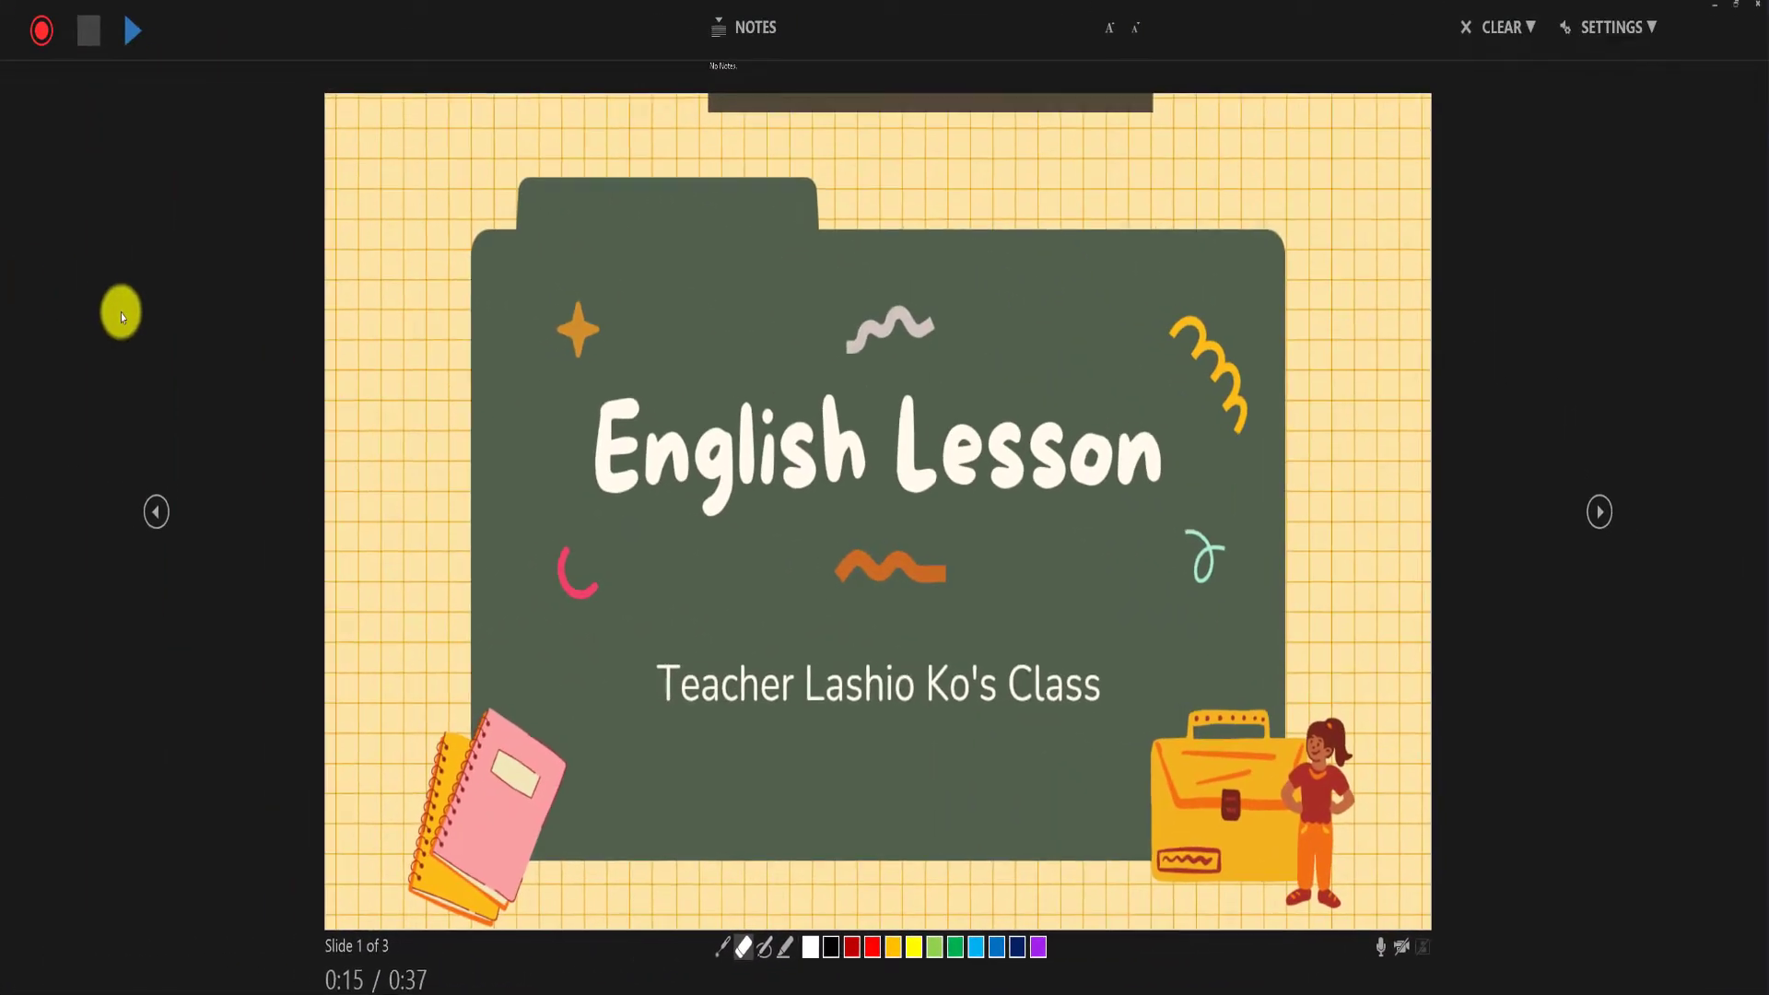
Narrate the three slides, using the laser pointer on Materials Needed before moving to Thank You.
left_click(62, 38)
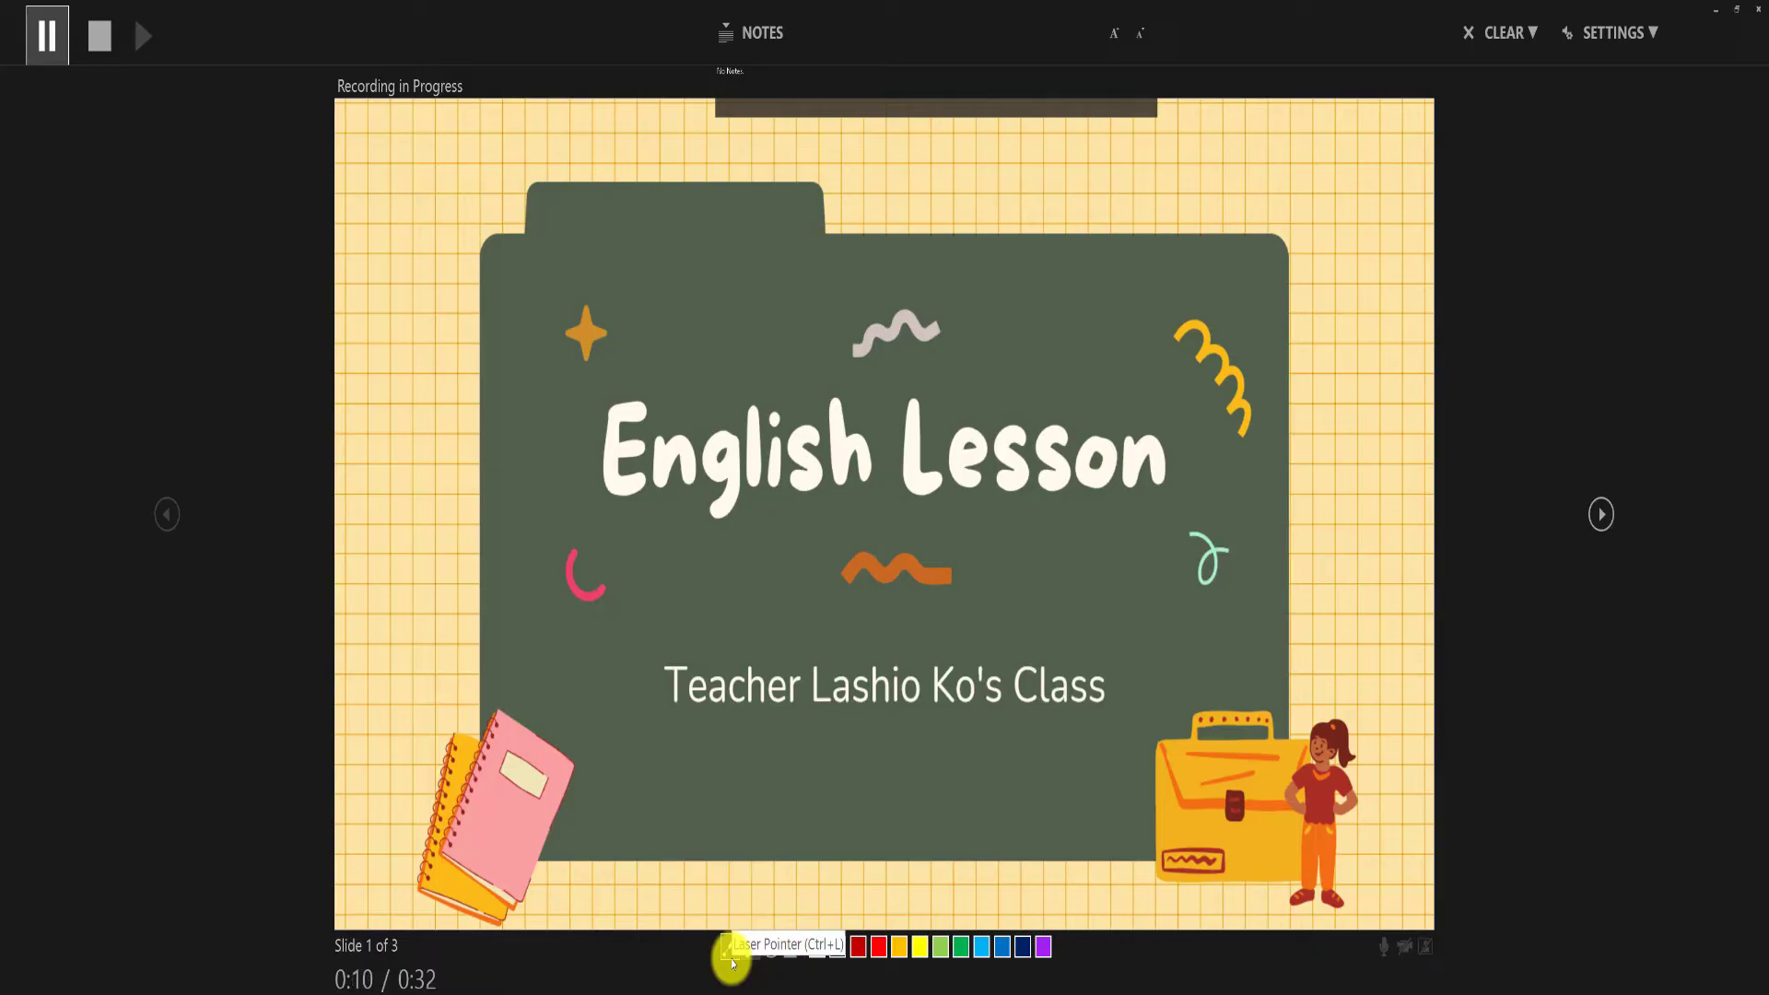
key("Right")
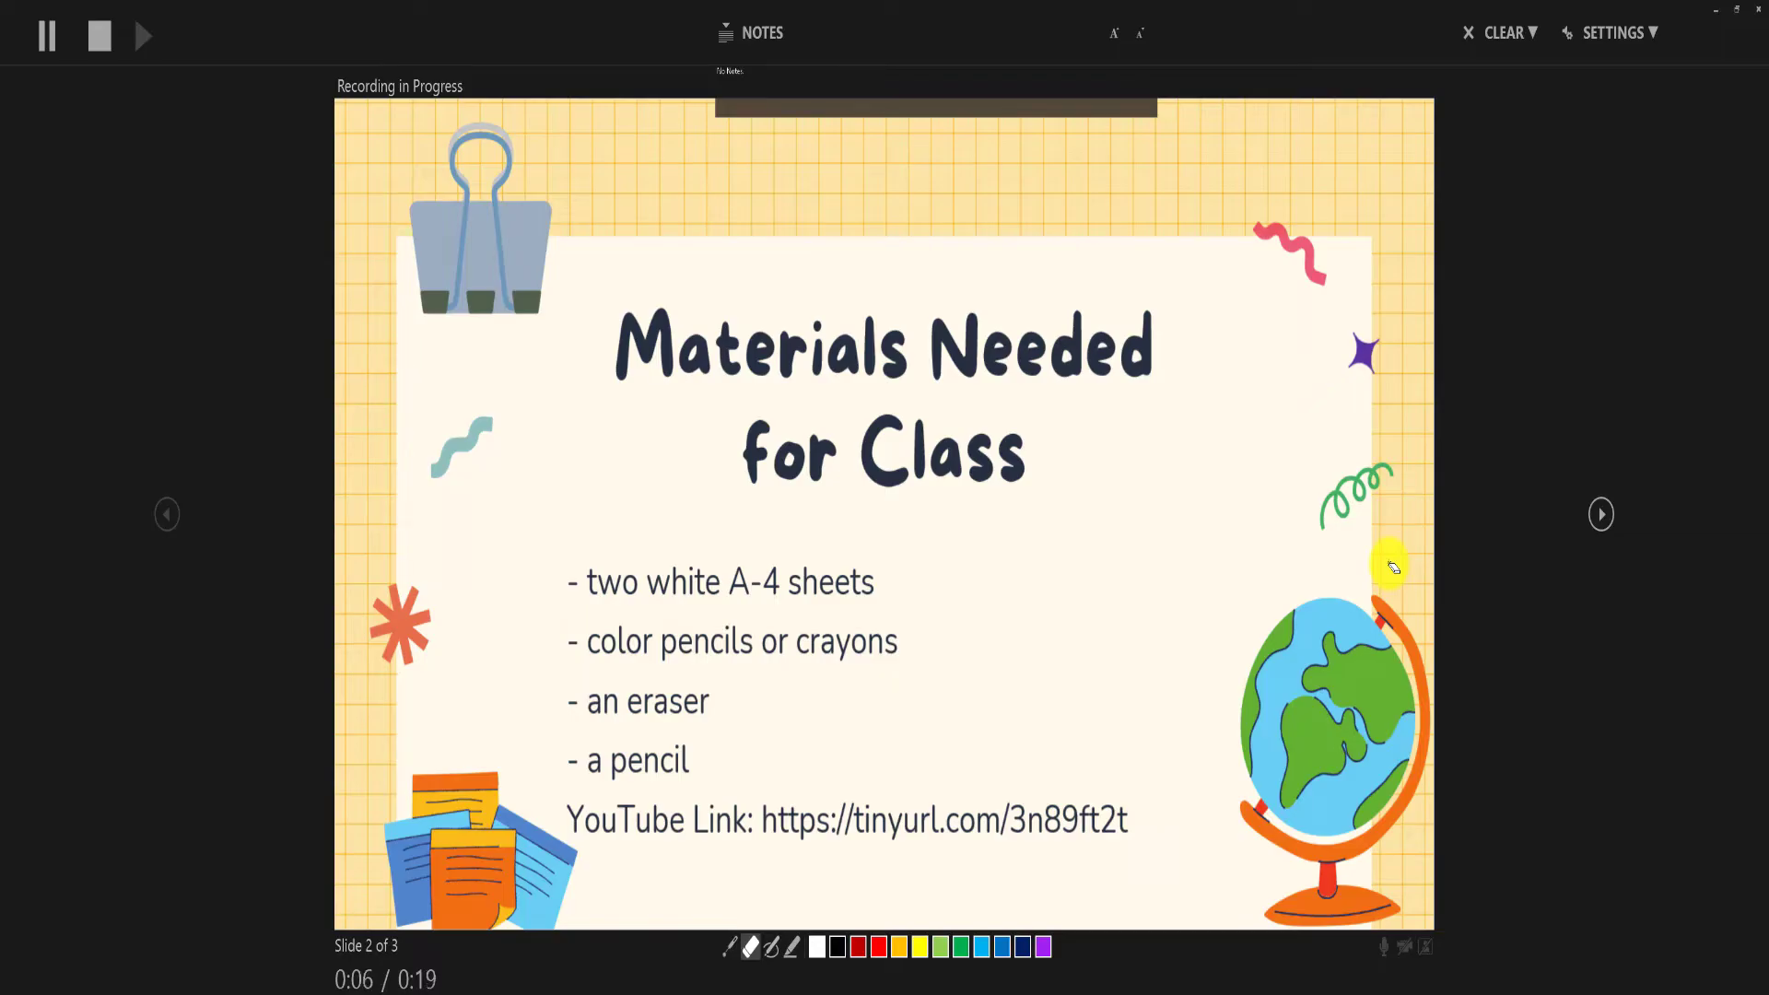
left_click(729, 948)
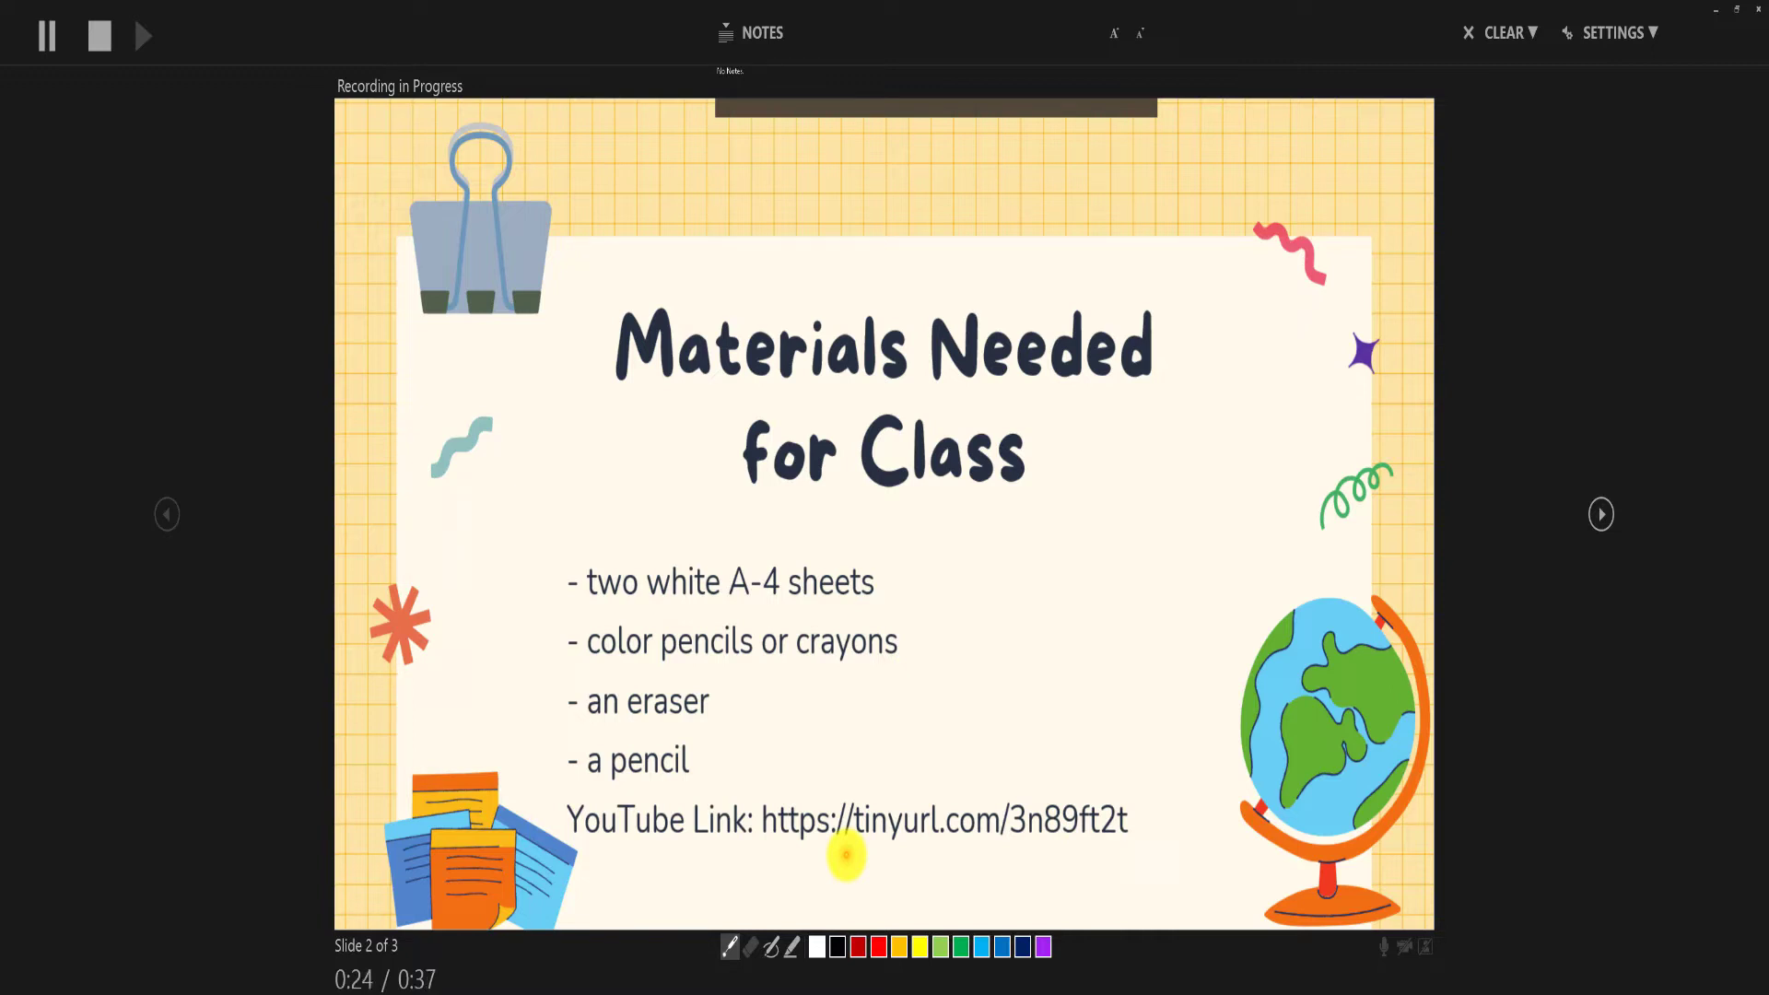
left_click(1604, 514)
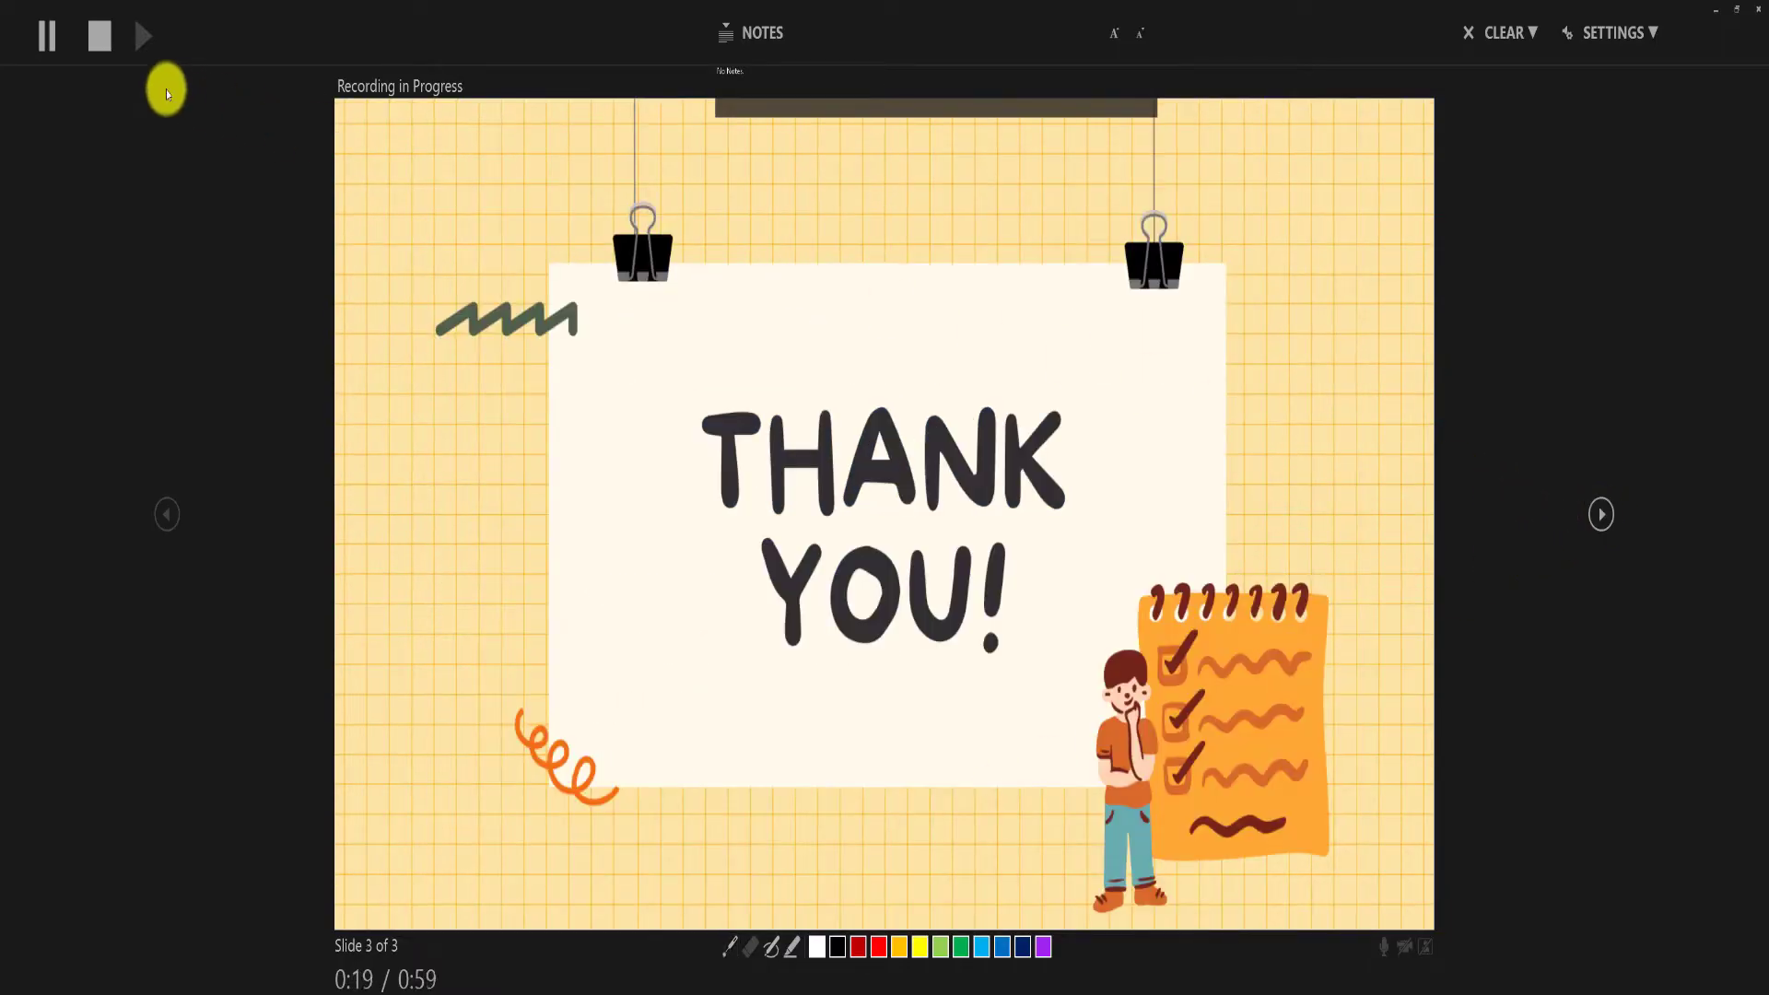
Stop the recording, dismiss the Clear options without clearing, and exit to editing view.
left_click(109, 40)
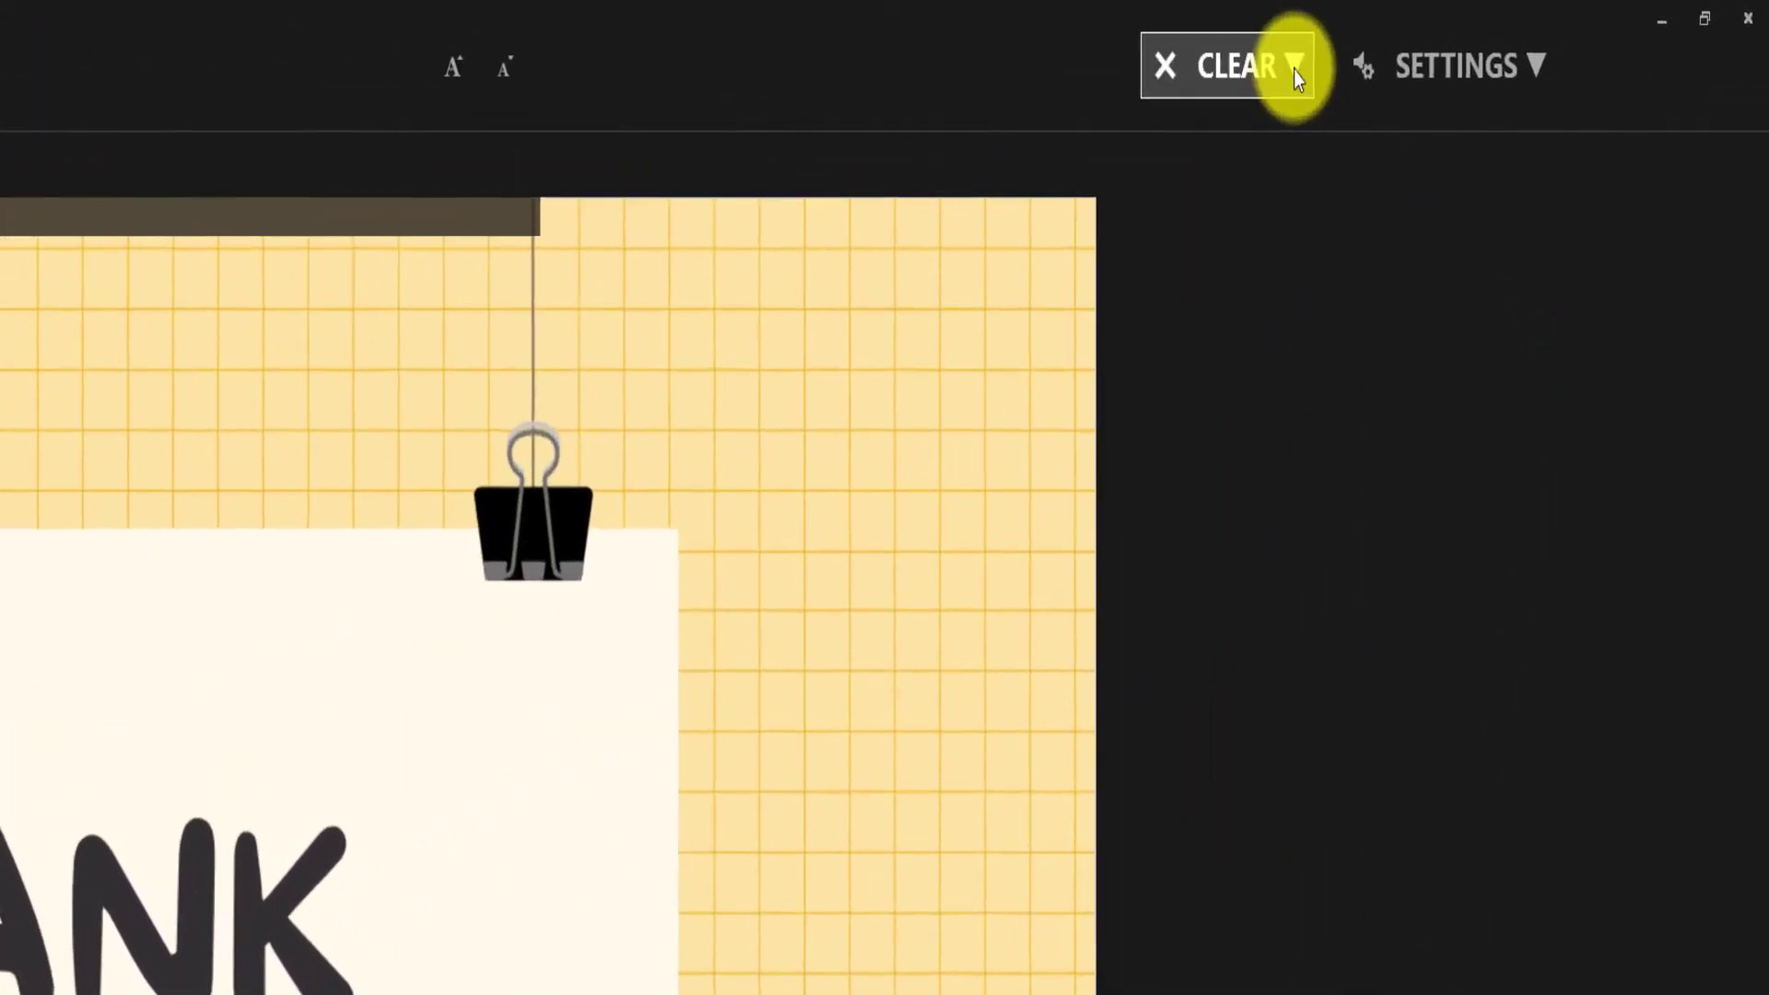
left_click(1273, 74)
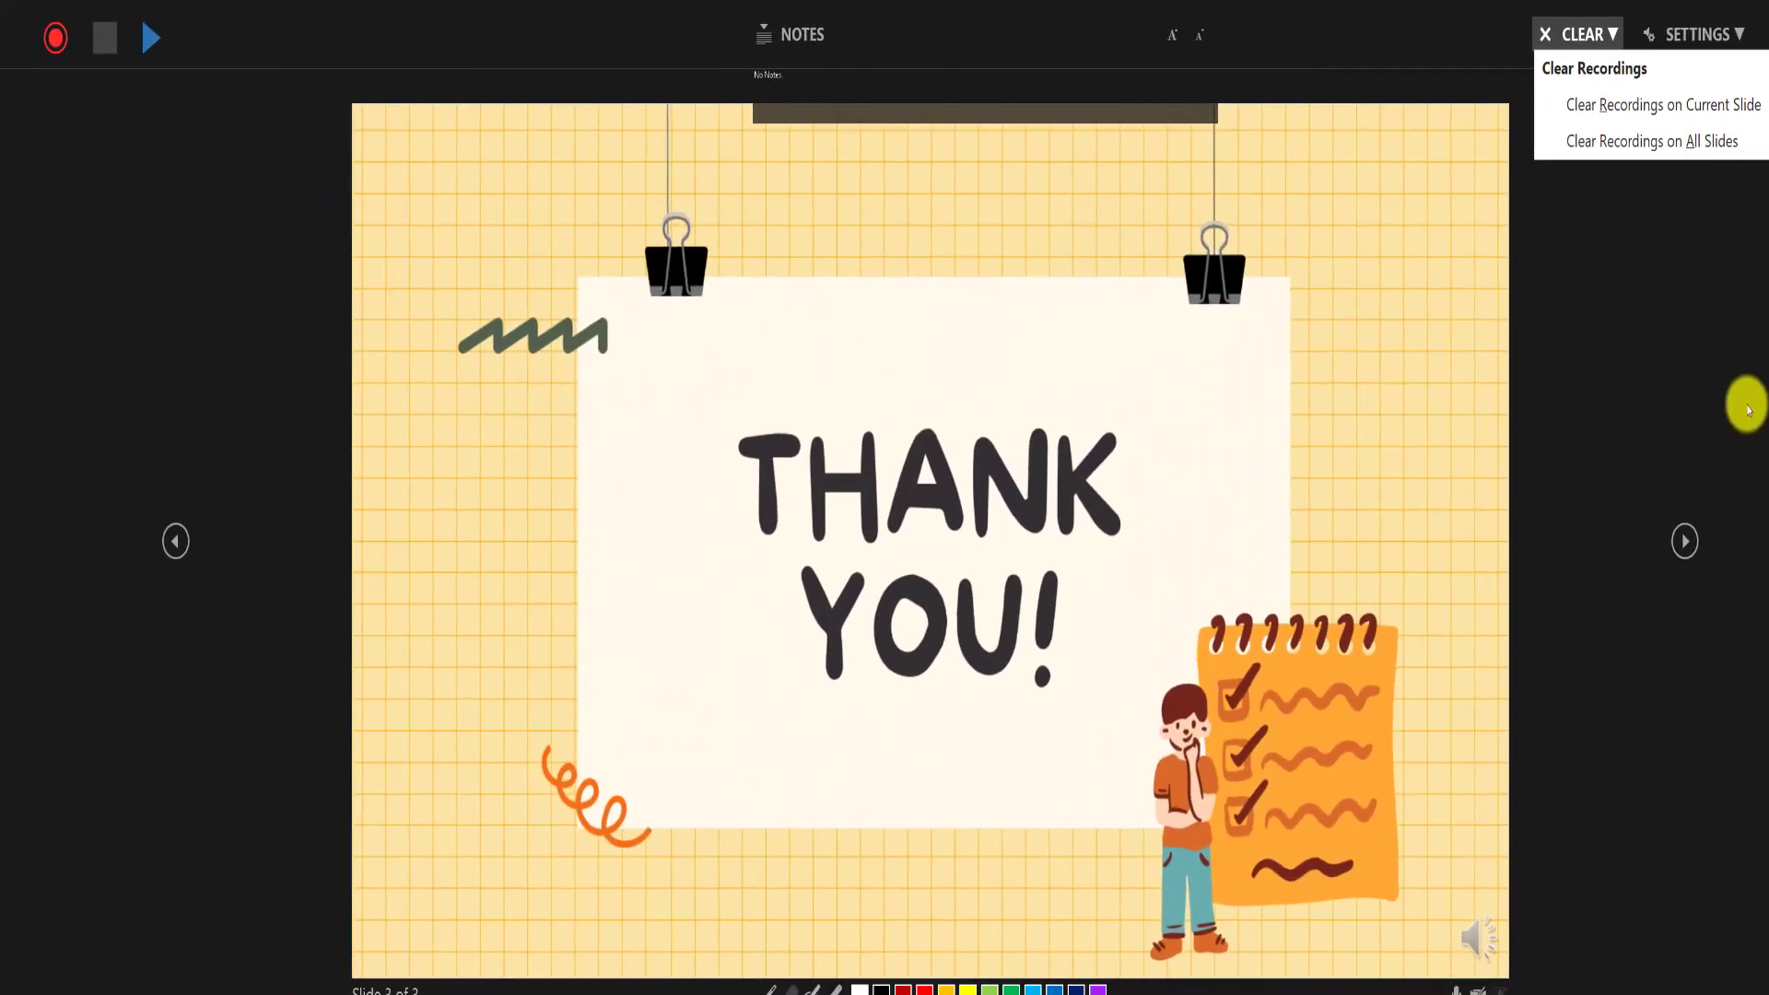
left_click(1748, 409)
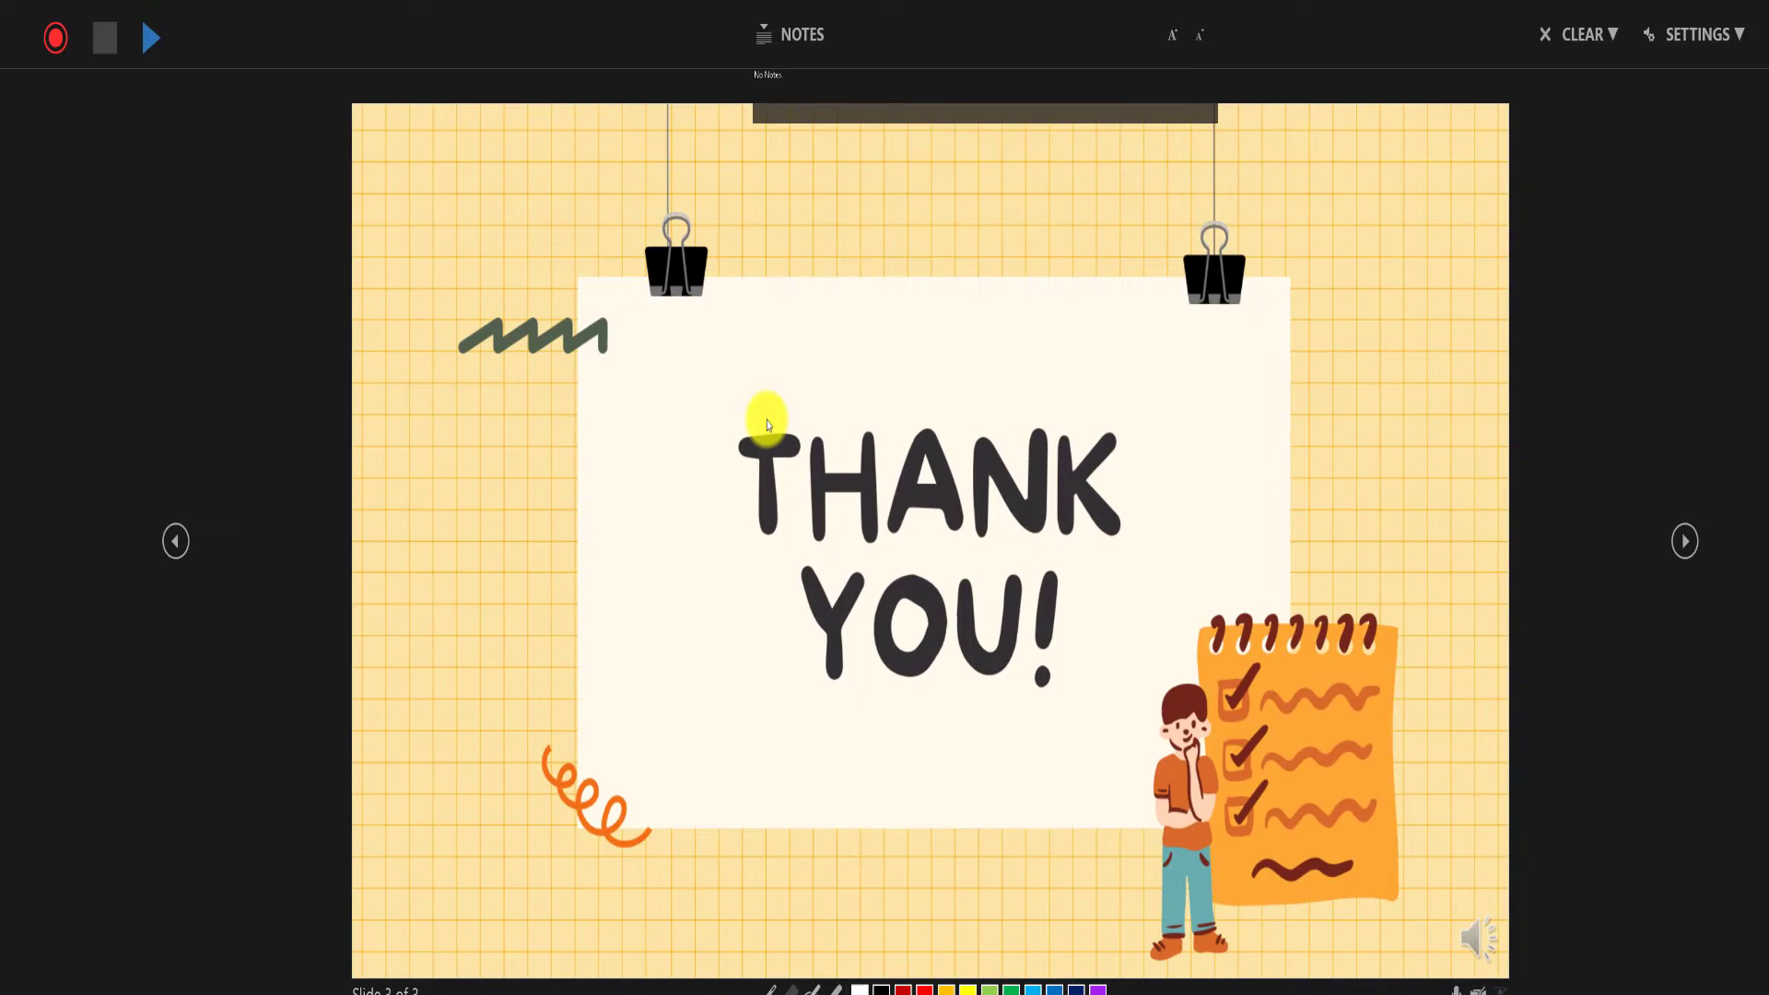
key("Escape")
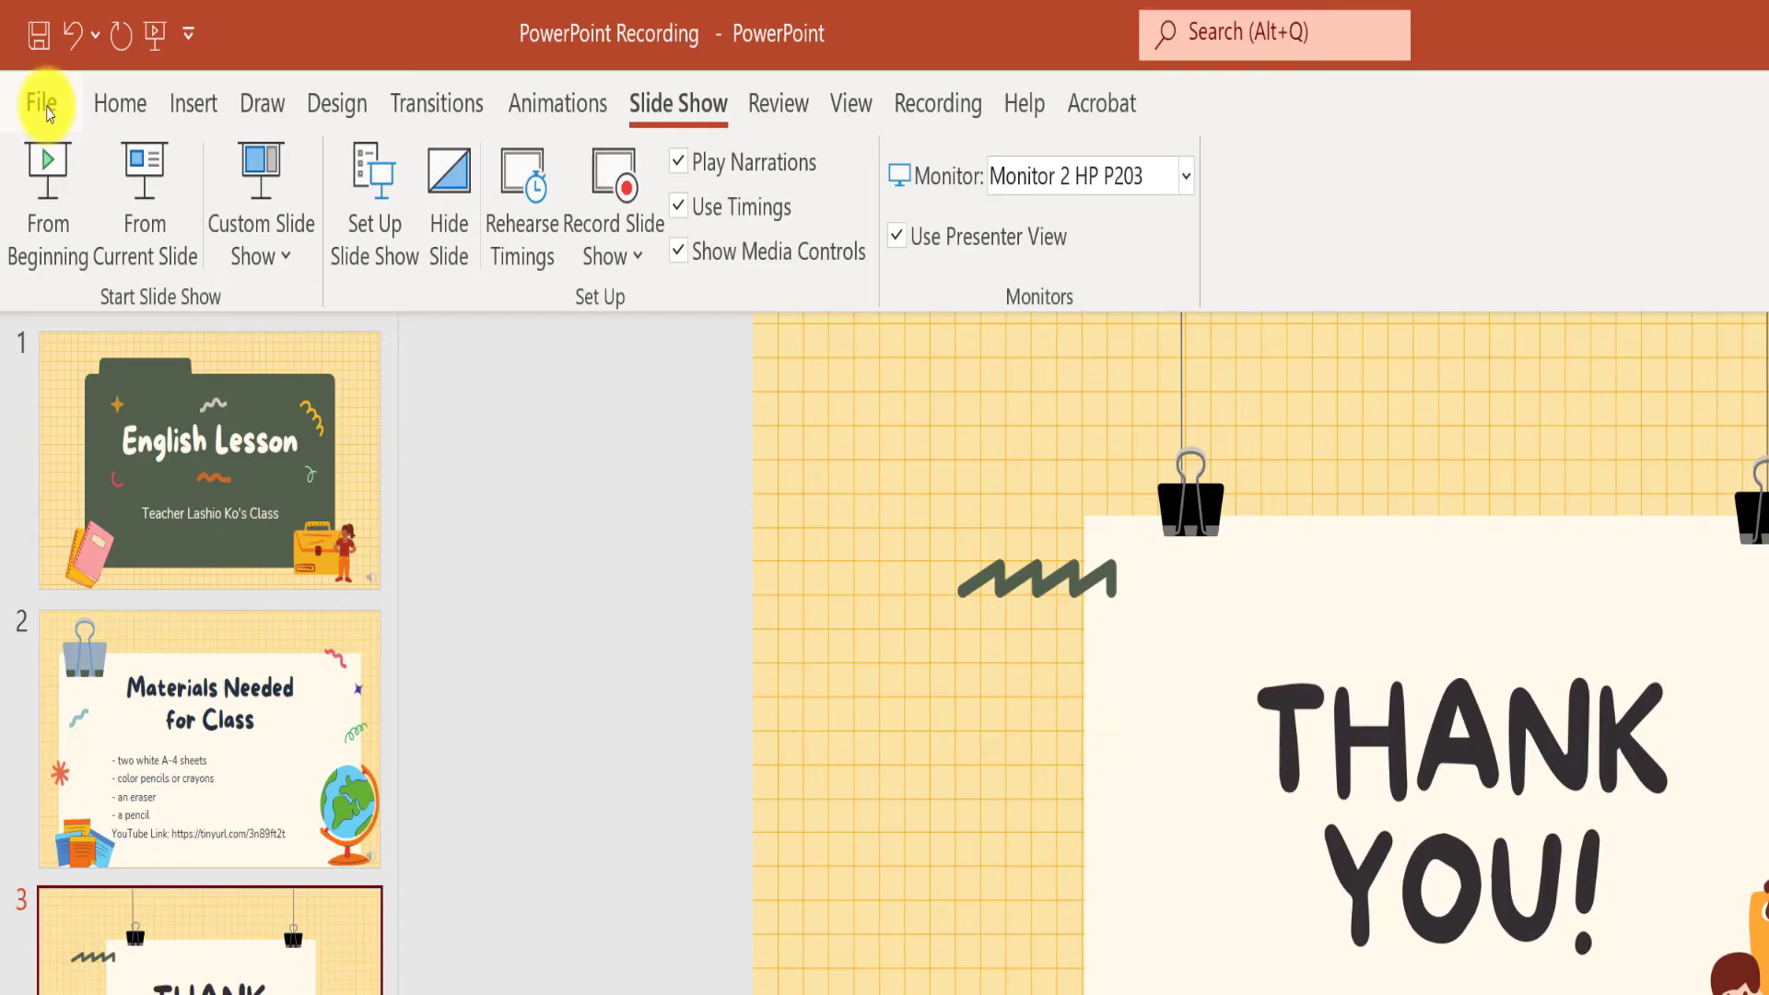
Export a video at Full HD (1080p) using Recorded Timings and Narrations, and create it.
left_click(45, 111)
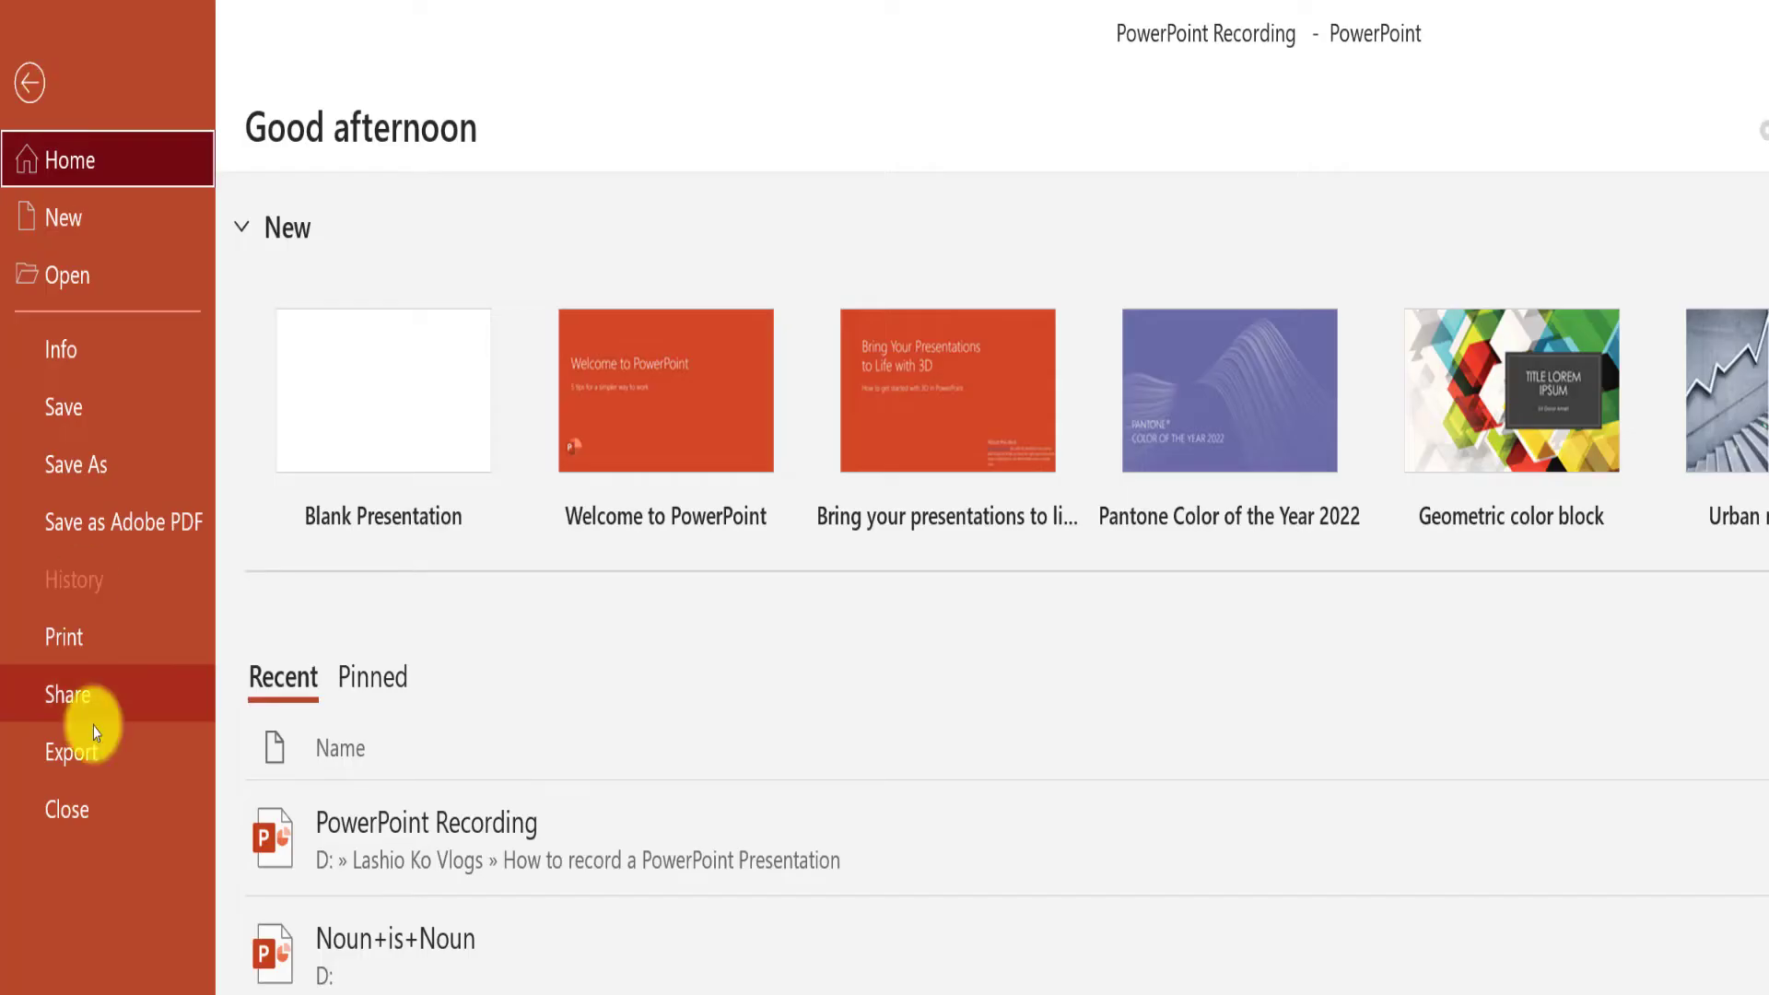
left_click(94, 734)
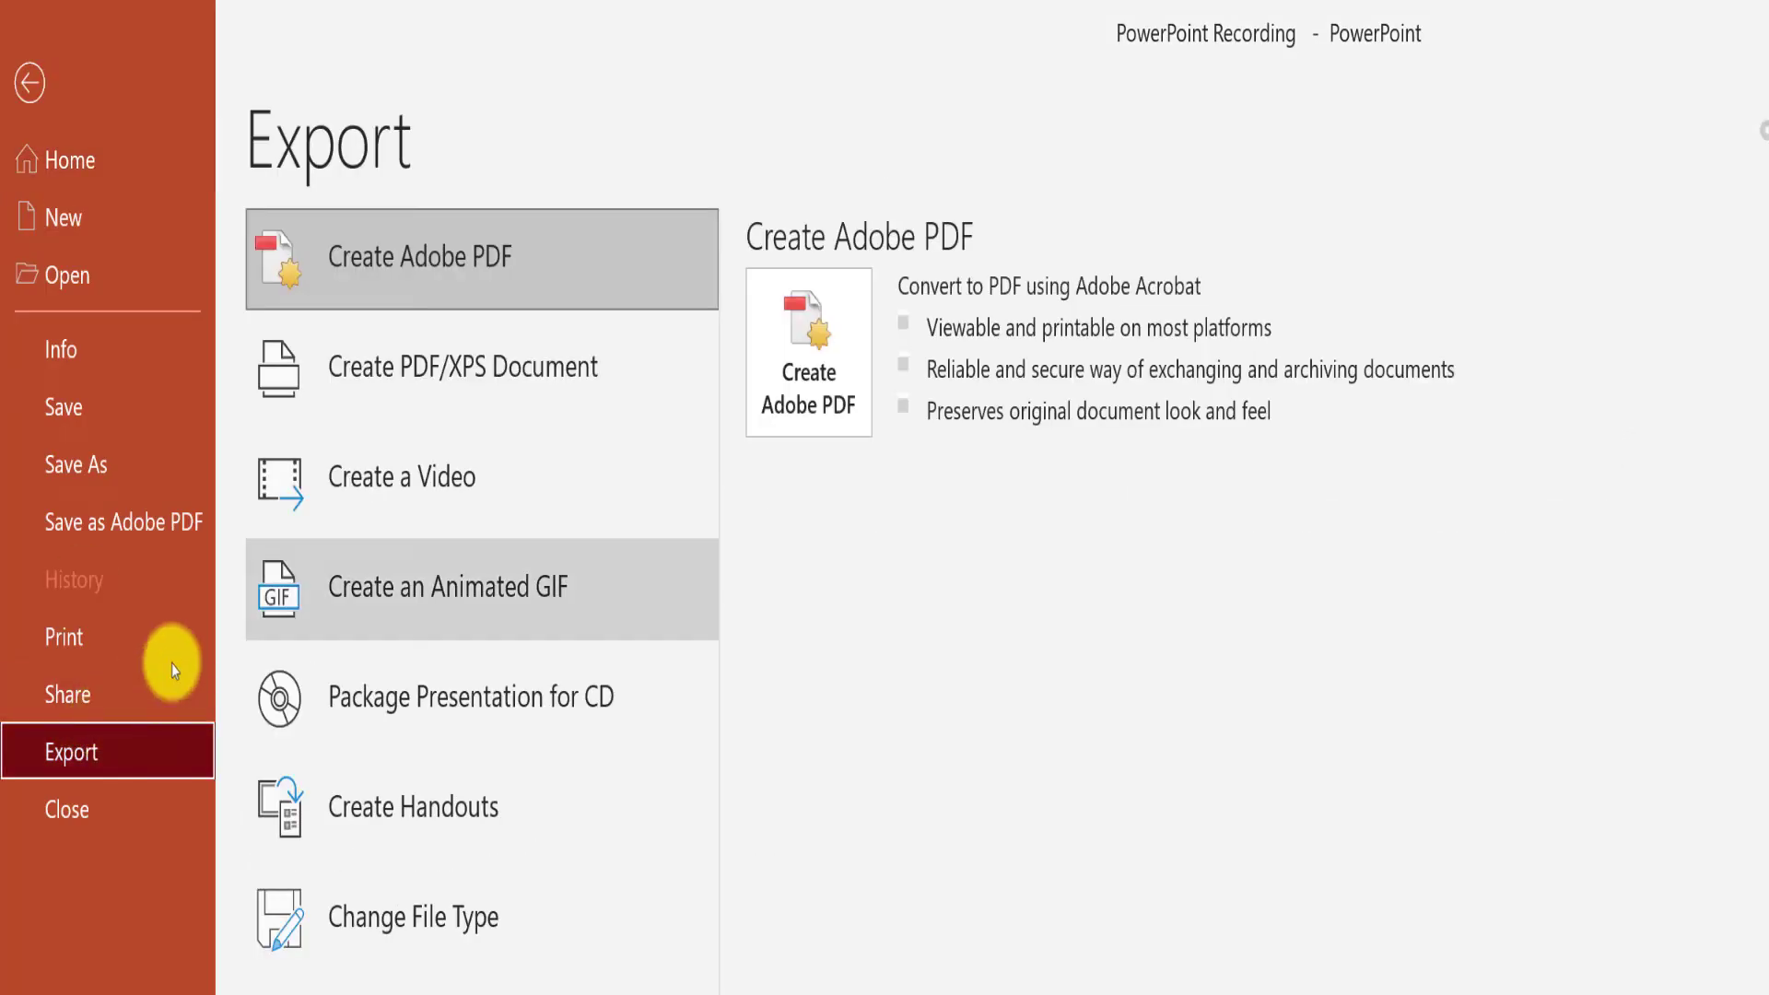
left_click(387, 502)
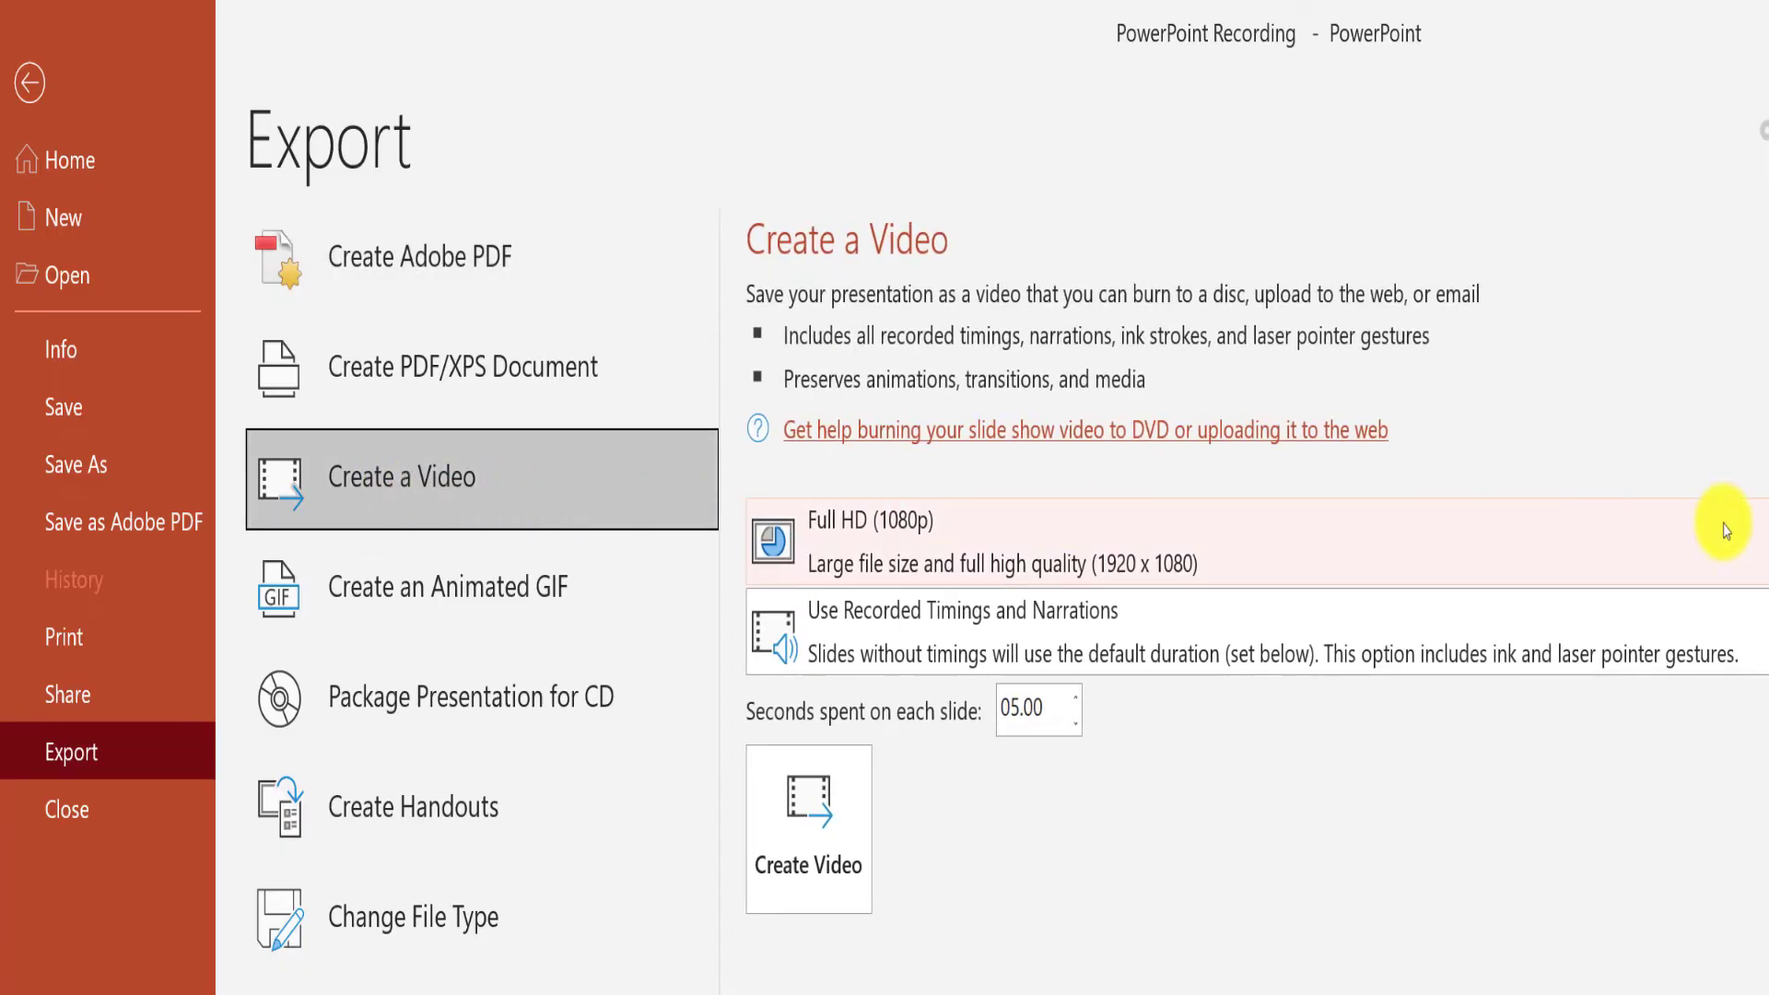
left_click(971, 547)
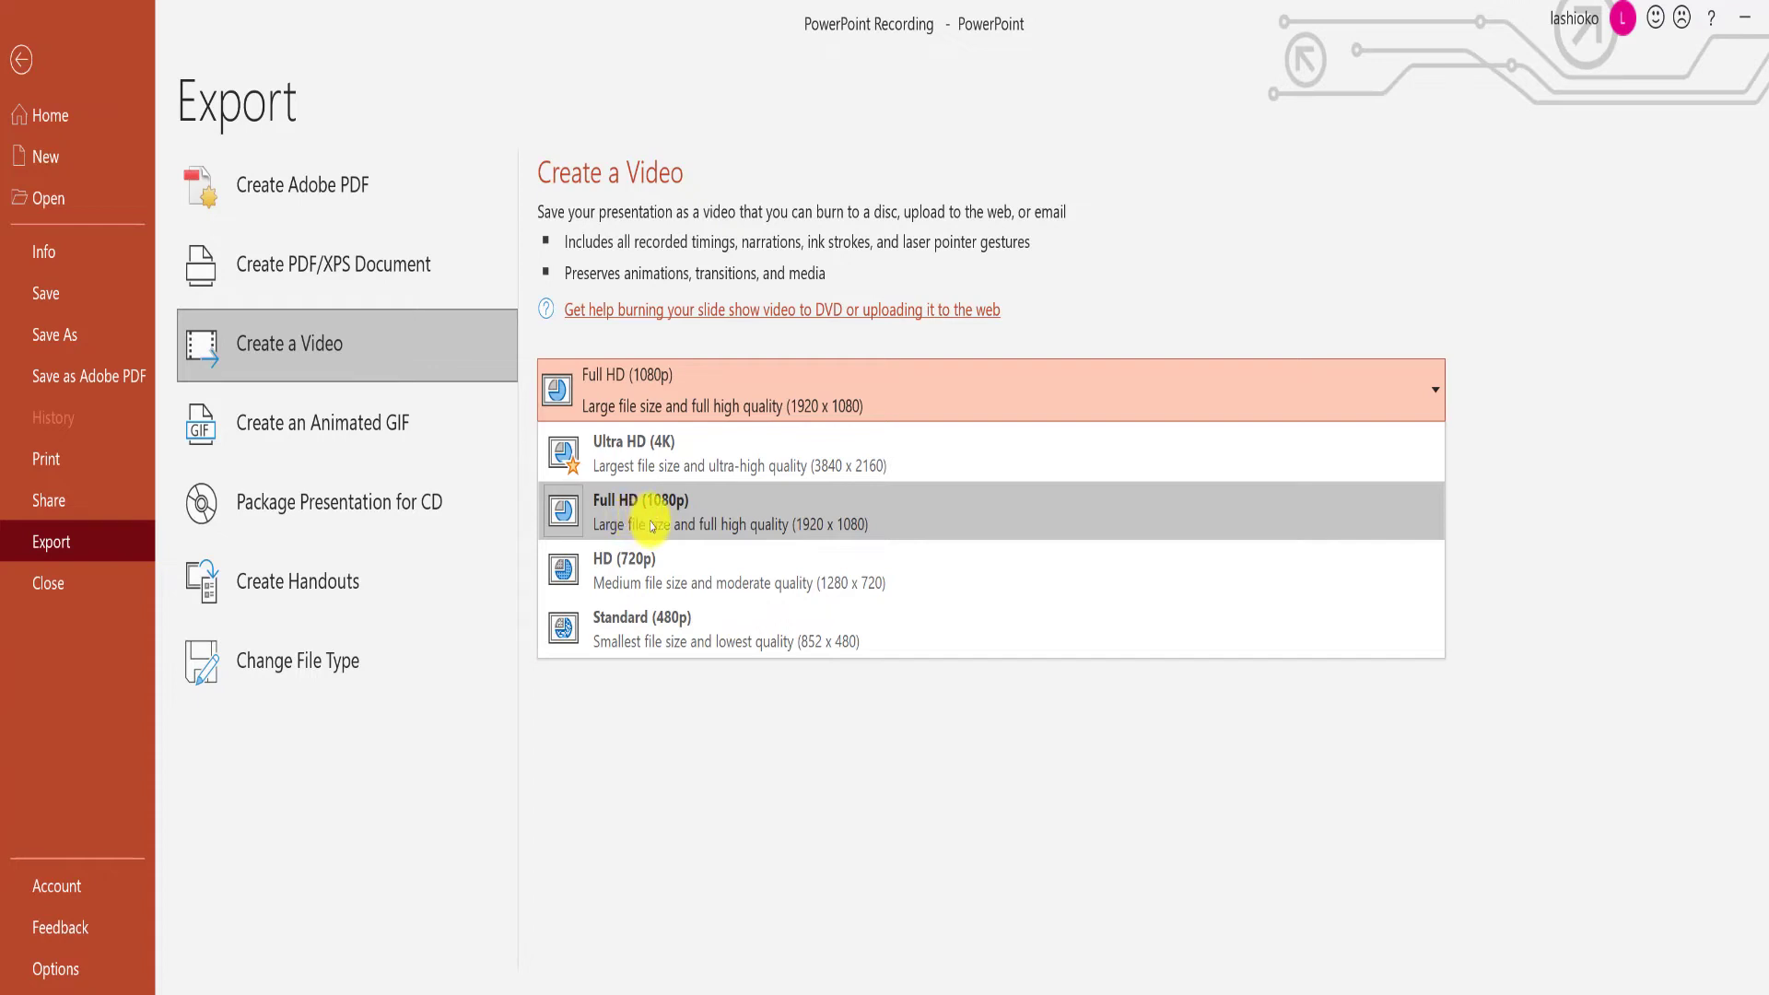
left_click(649, 527)
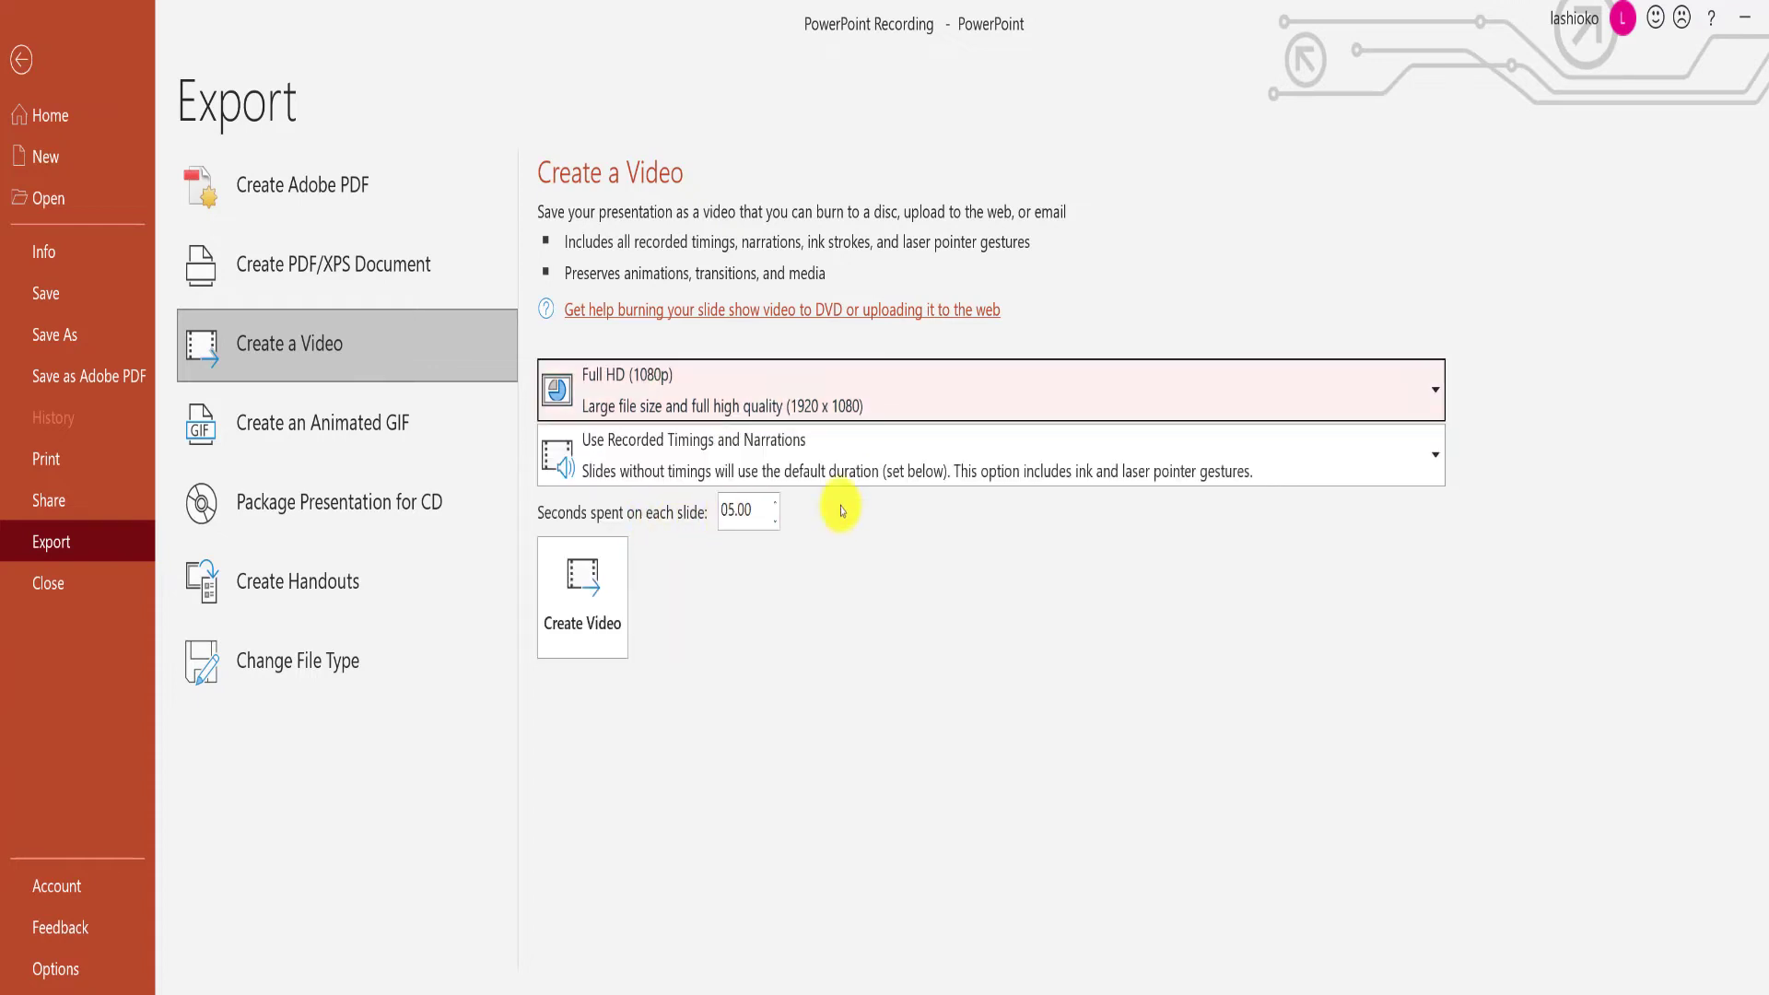
left_click(1370, 468)
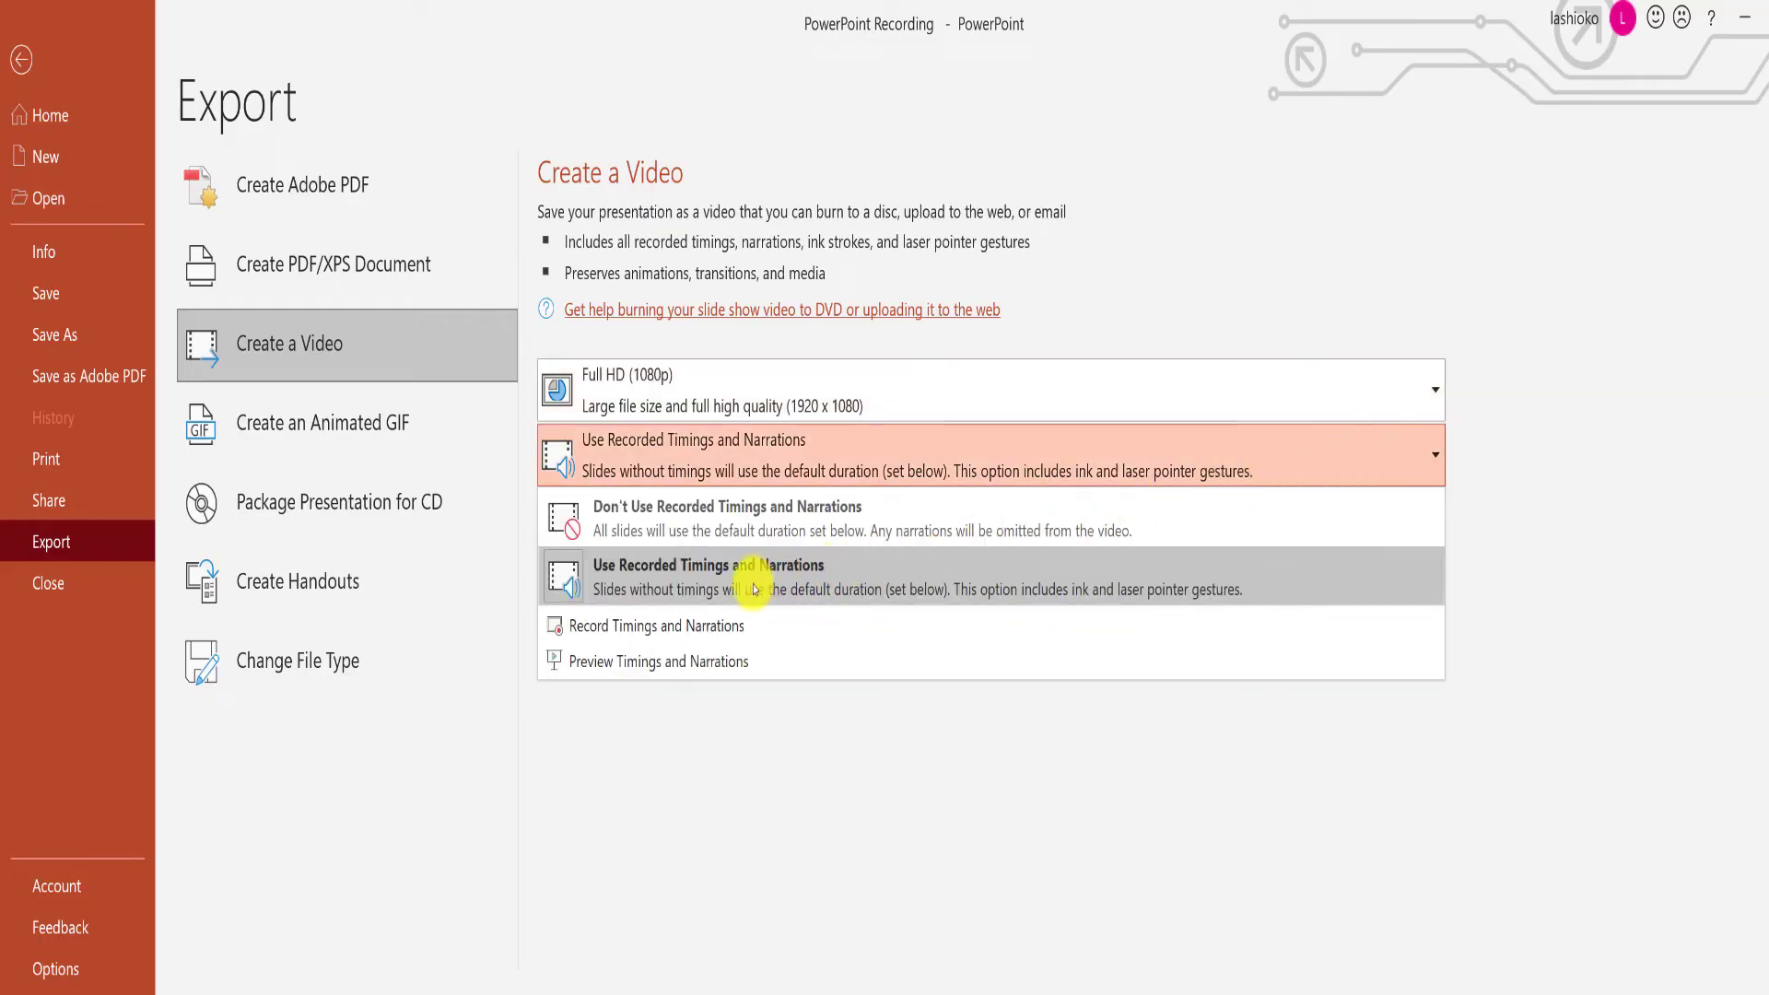
left_click(753, 589)
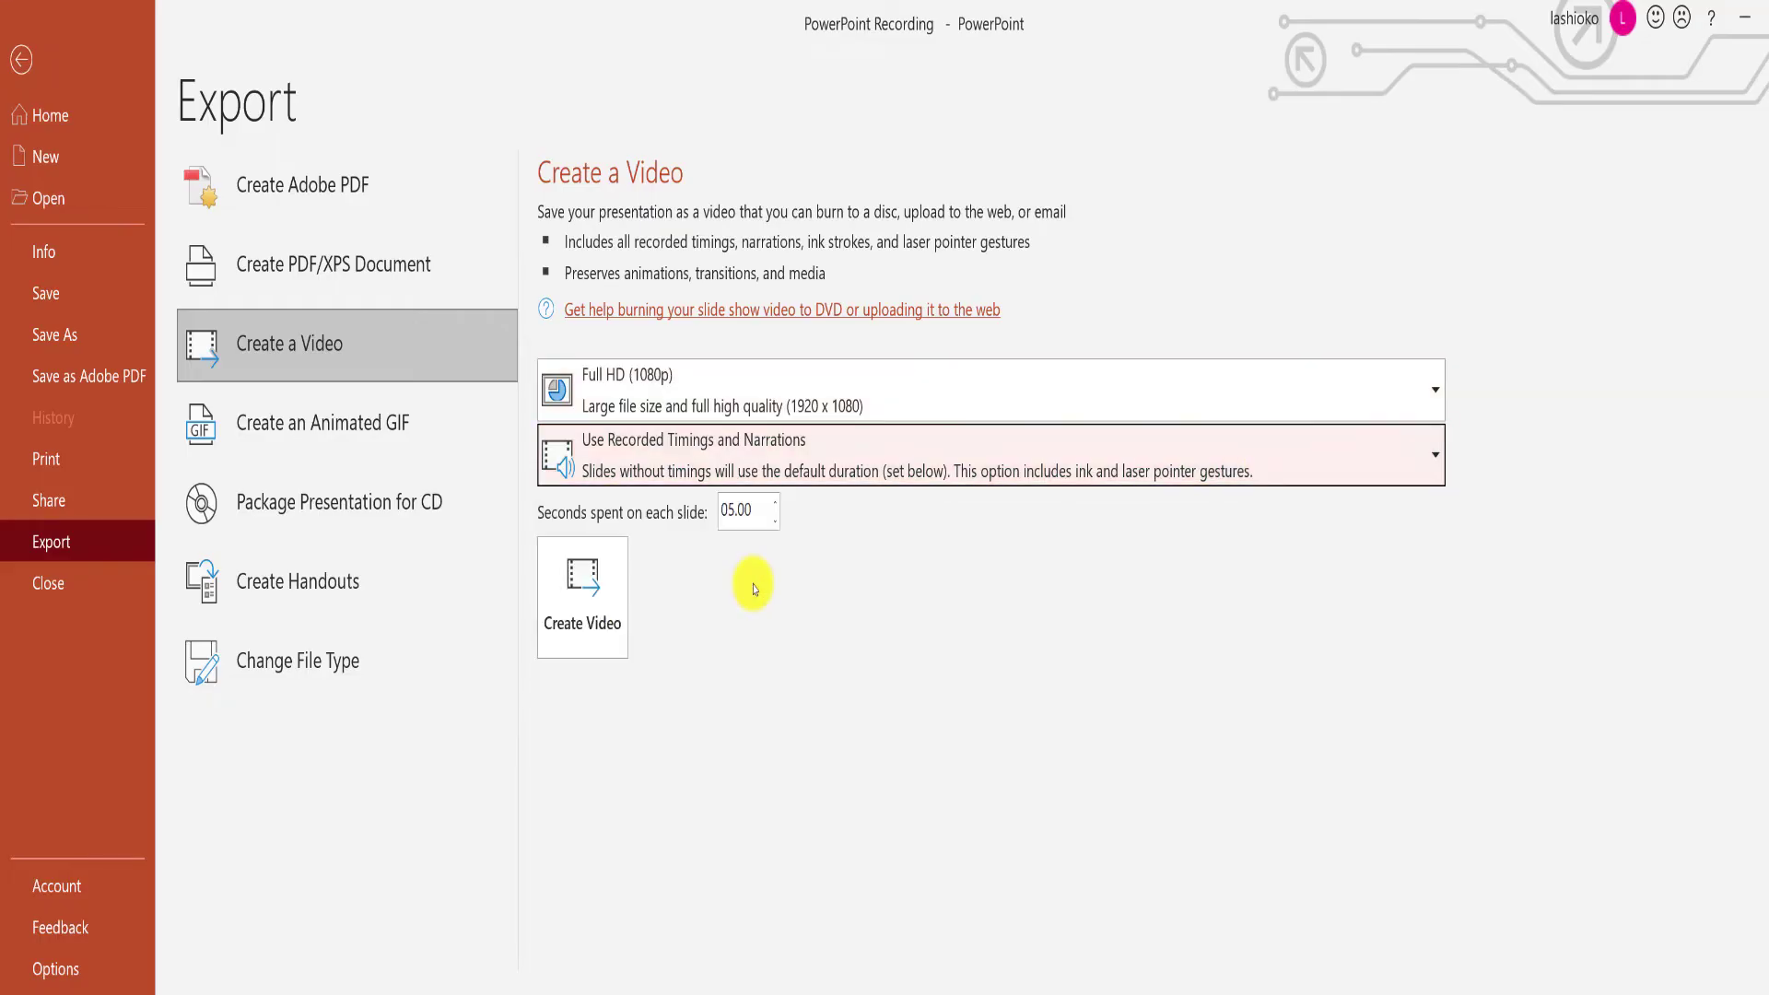
left_click(579, 590)
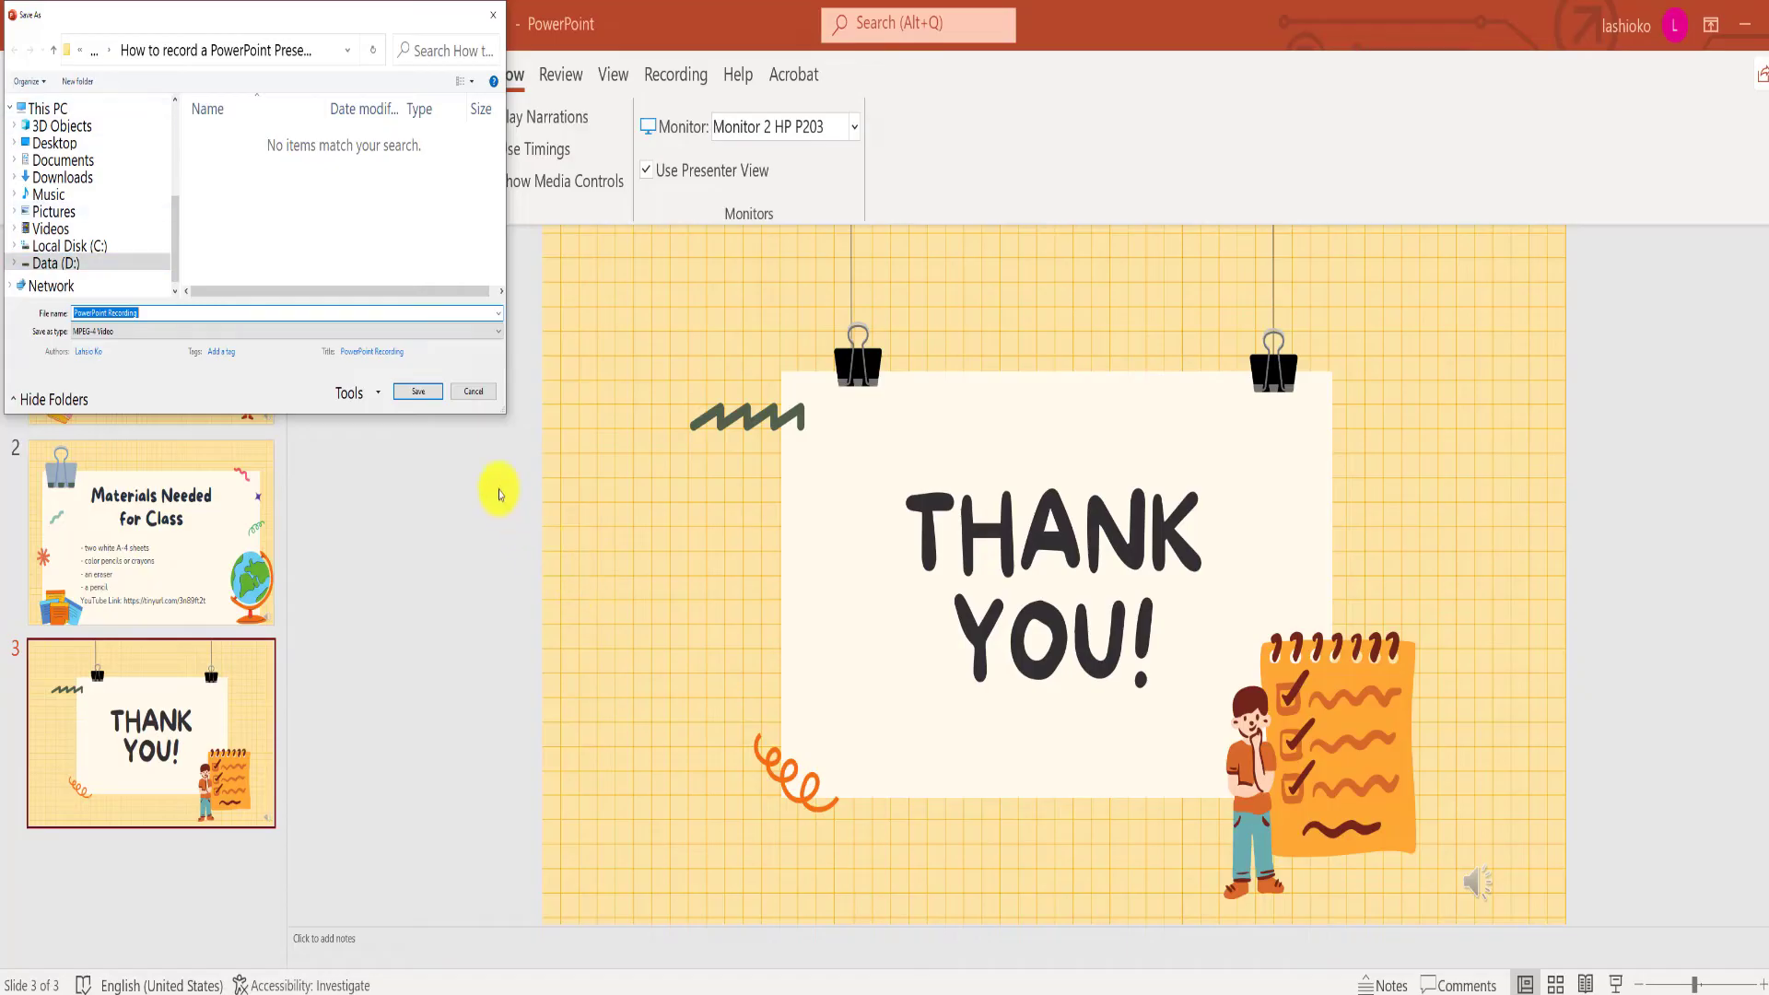
Save the video as PowerPoint Recording.mp4 with the MPEG-4 Video type.
left_click(420, 396)
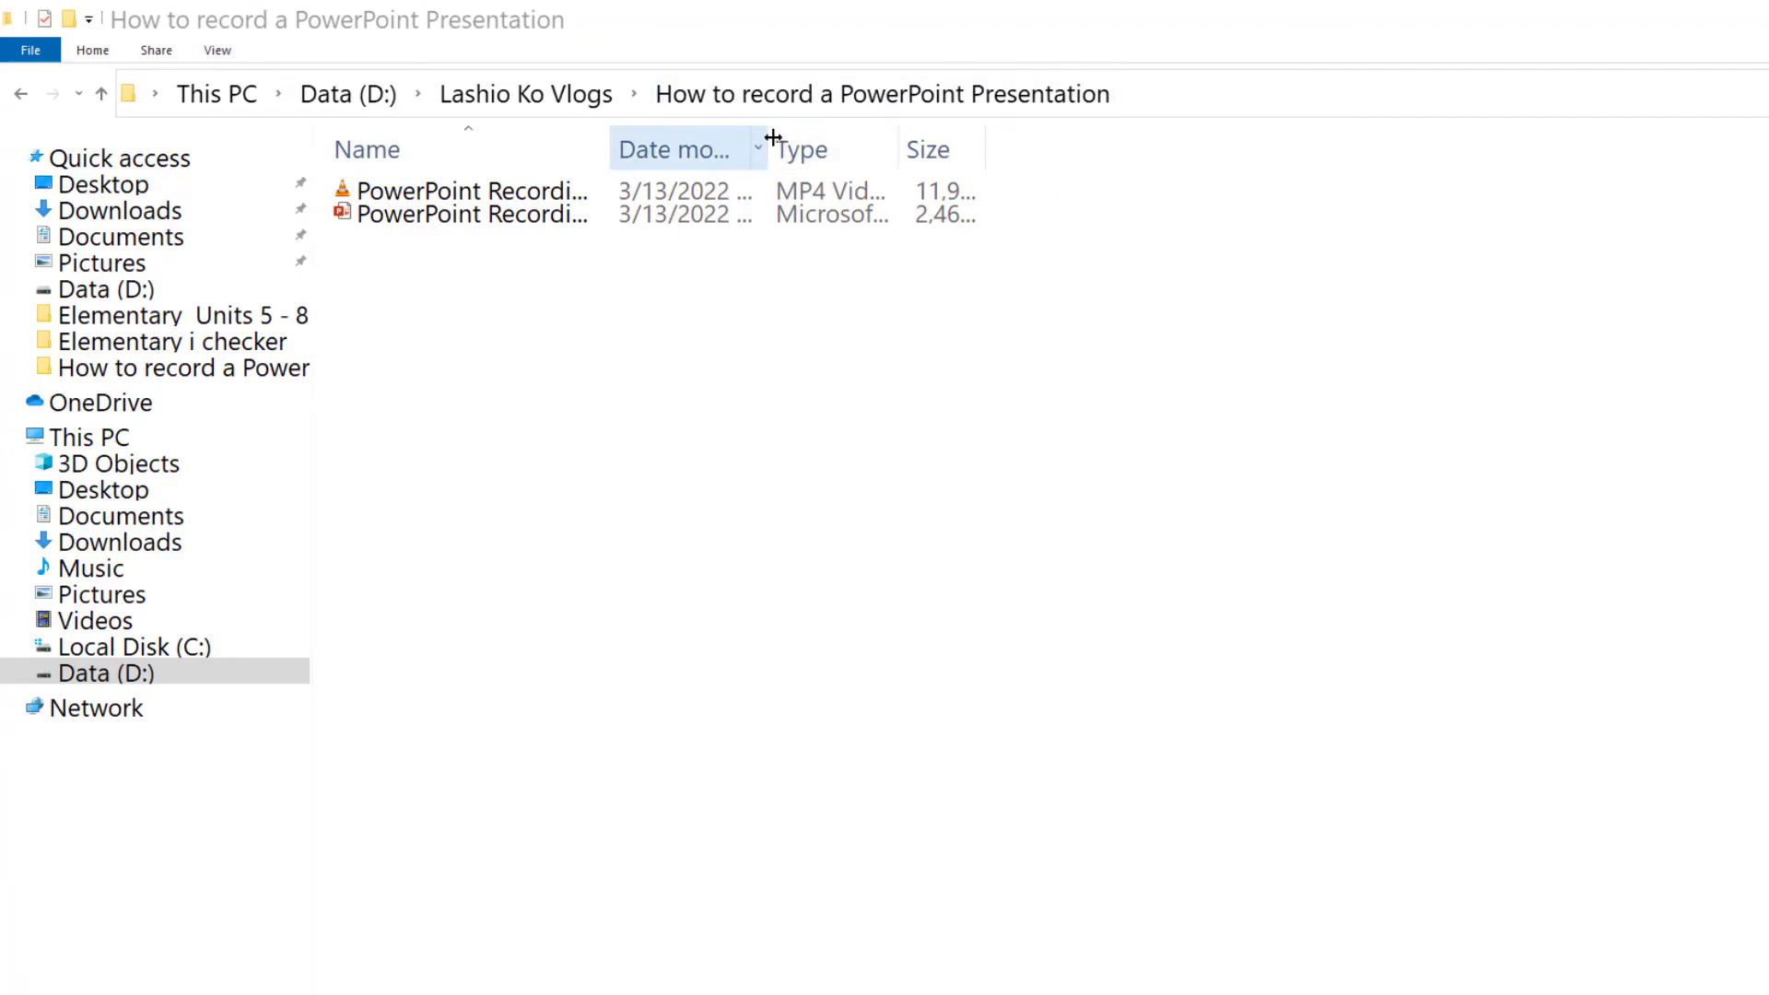
left_click(465, 194)
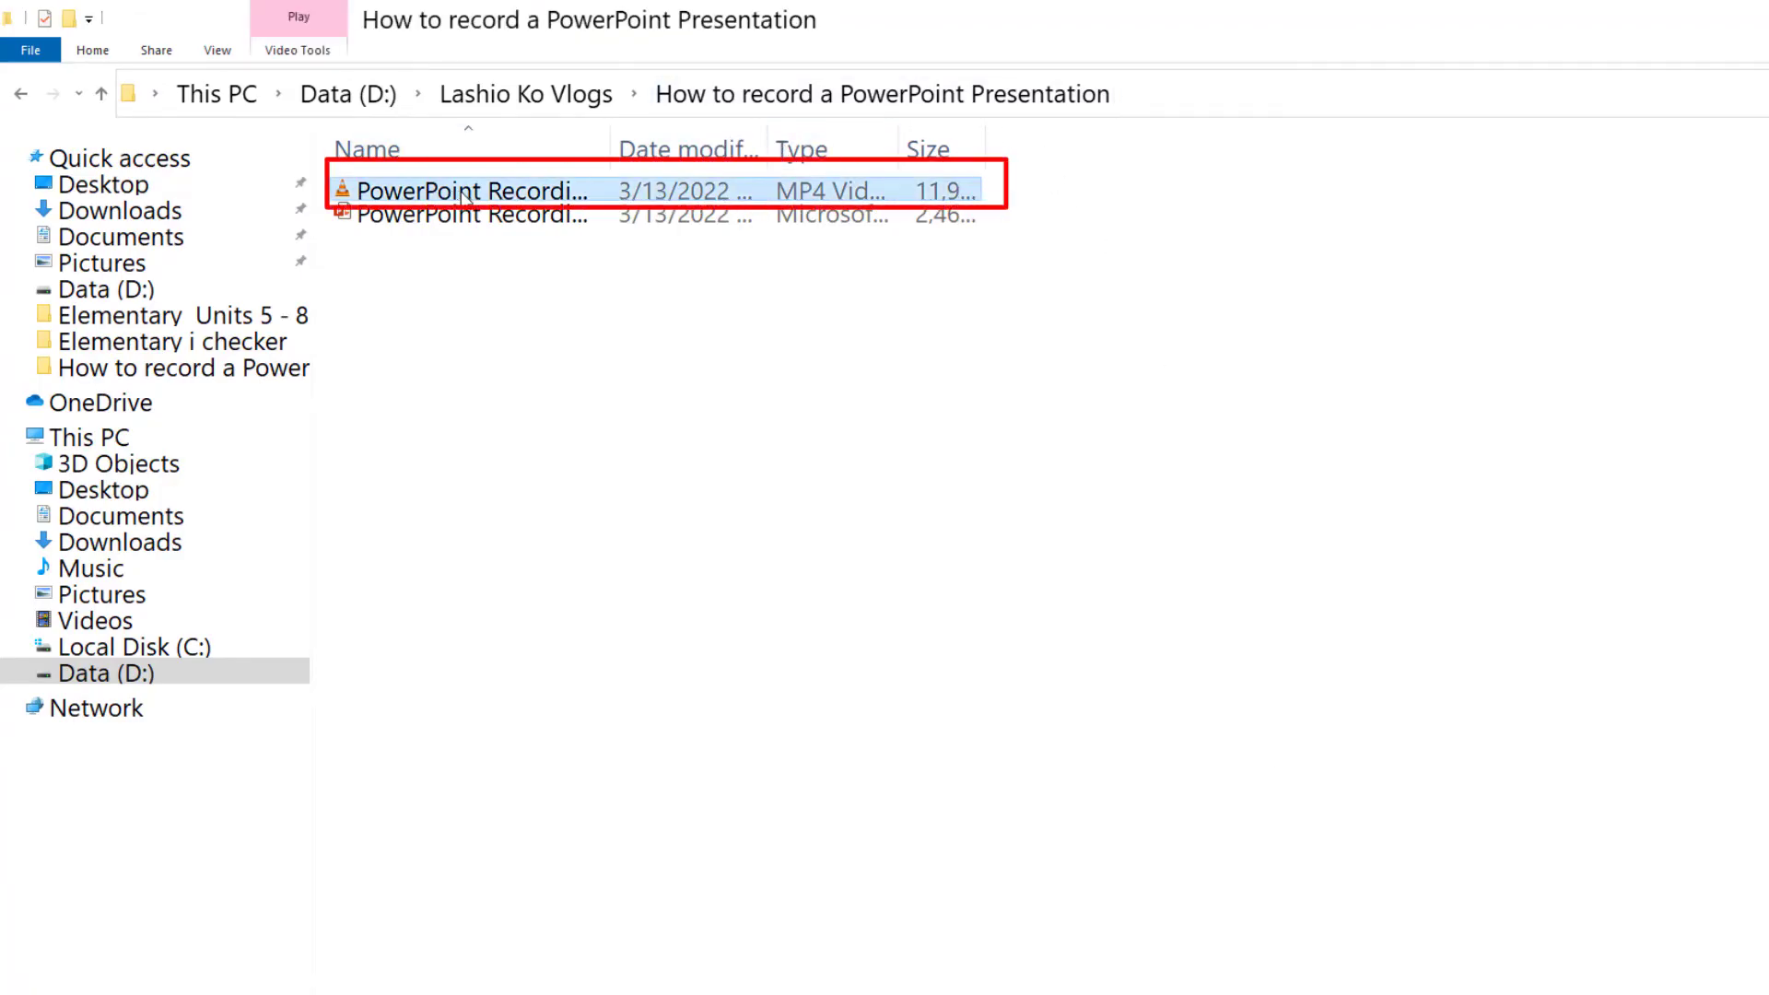